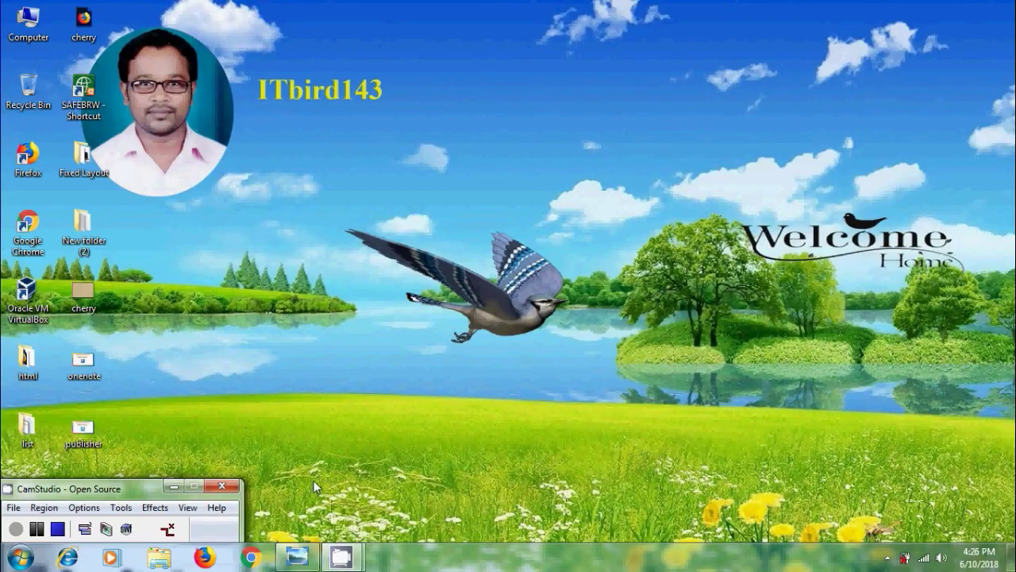
Bring the 'Microsoft Office Publisher 2007 – Tutorial 1 – Interface' title image to the front.
{"action": "left_click", "coordinate": [307, 558]}
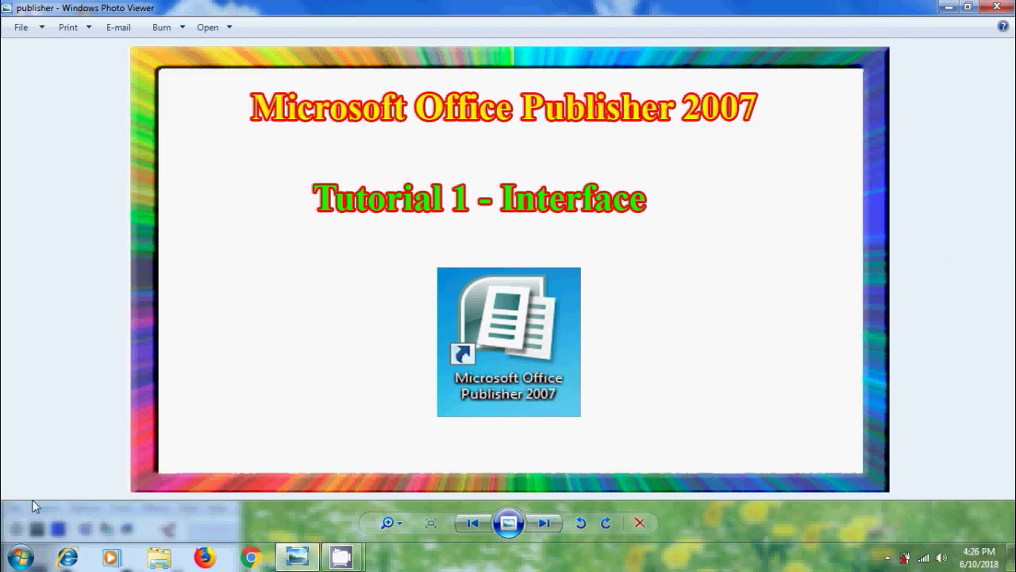
Browse the Start menu's All Programs list to the Microsoft Office group.
{"action": "left_click", "coordinate": [19, 556]}
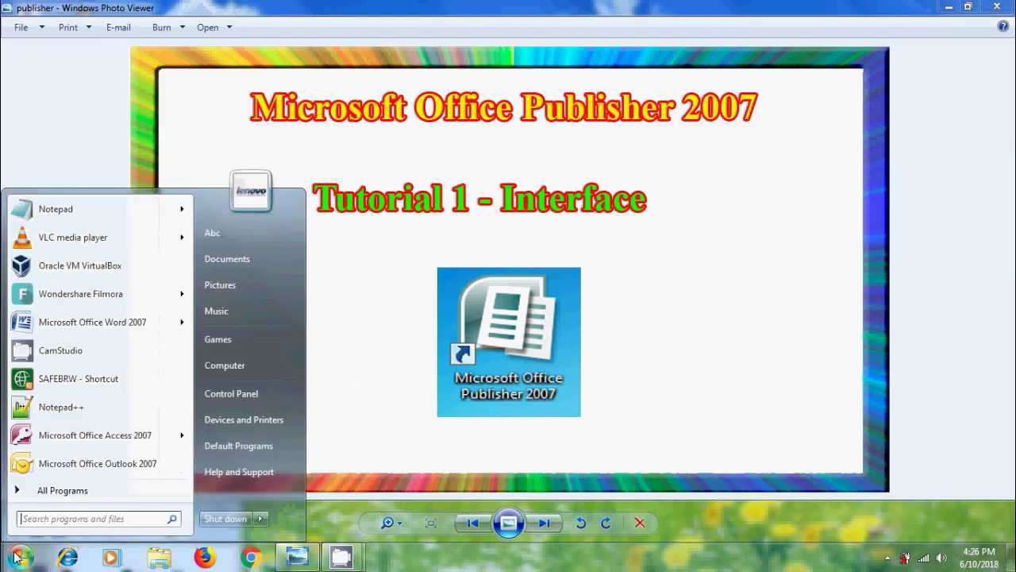
{"action": "left_click", "coordinate": [96, 489]}
{"action": "left_click_drag", "start_coordinate": [189, 345], "coordinate": [190, 424]}
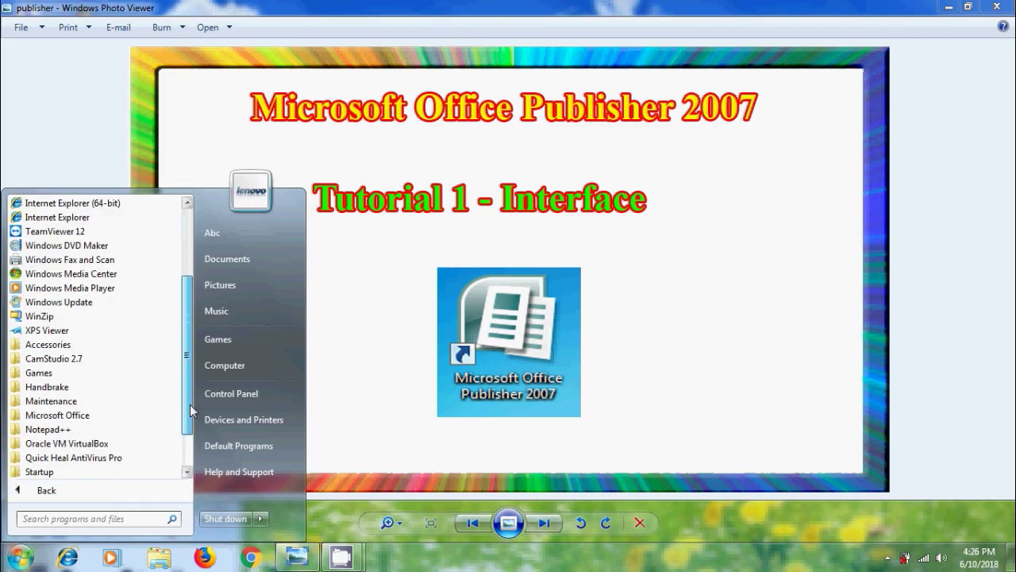
{"action": "left_click", "coordinate": [78, 387]}
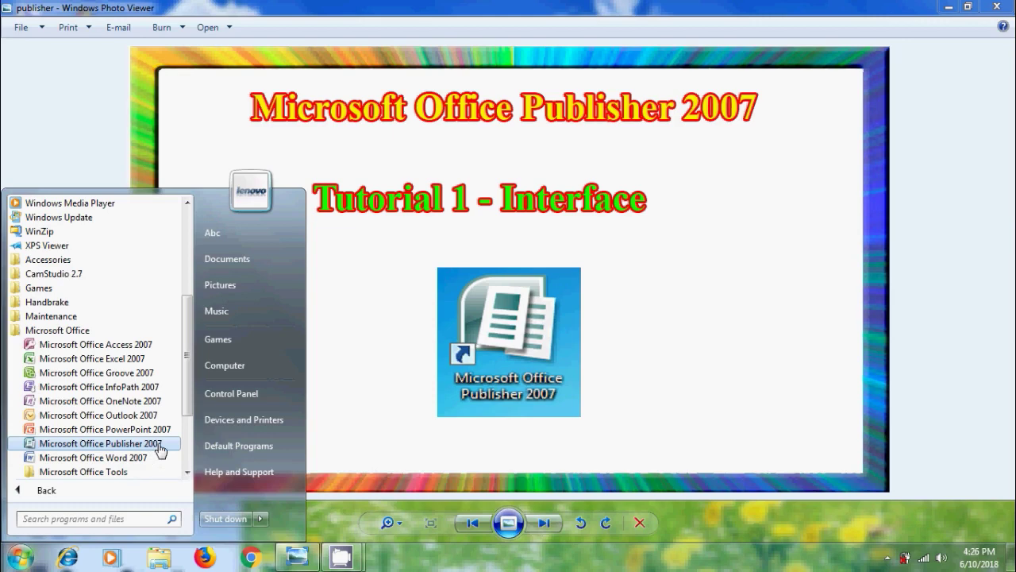
Send a Publisher 2007 shortcut to the desktop.
{"action": "right_click", "coordinate": [161, 450]}
{"action": "mouse_move", "coordinate": [238, 329]}
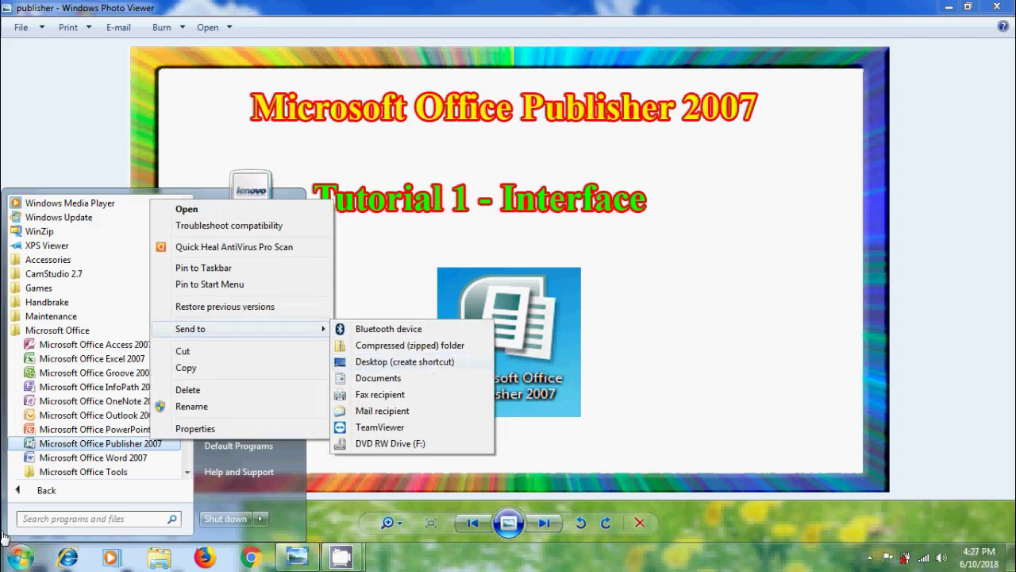
{"action": "left_click", "coordinate": [439, 365]}
{"action": "left_click", "coordinate": [20, 558]}
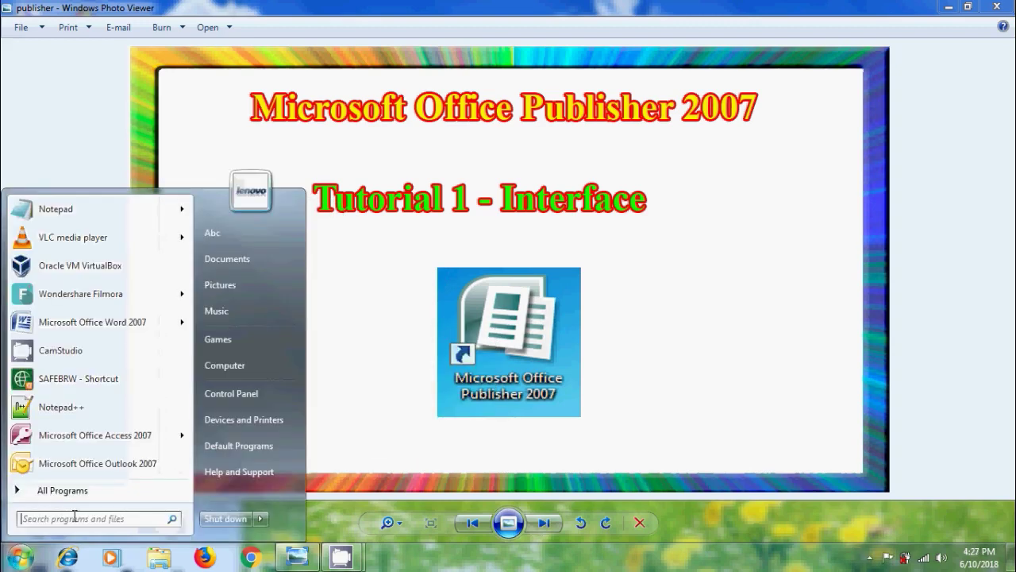
Launch Publisher 2007 from a 'pub' Start search and show the Blank Page Sizes gallery.
{"action": "type", "text": "pub"}
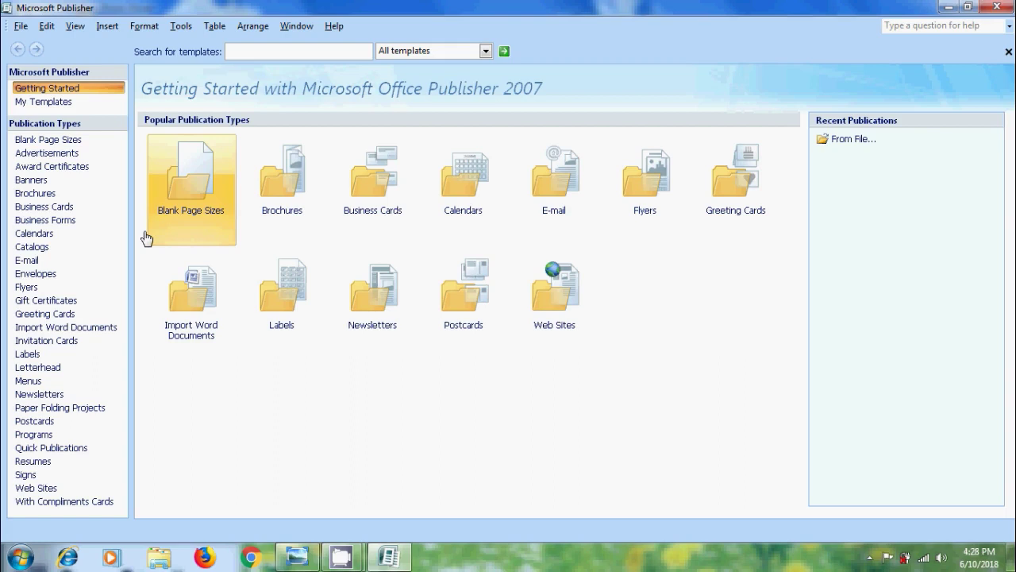
{"action": "left_click", "coordinate": [215, 212]}
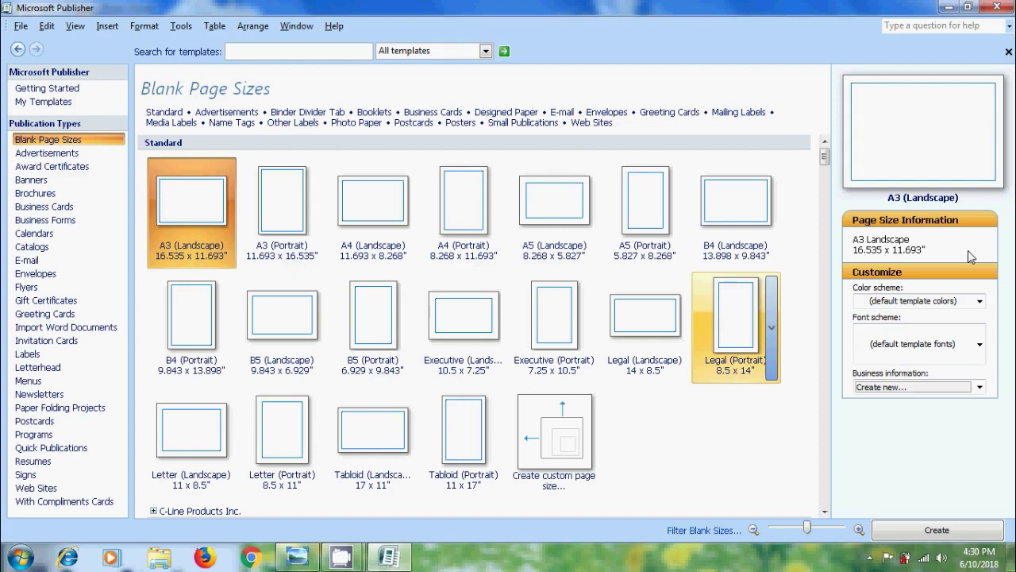
Create a blank A3 Landscape publication, leaving the colour and font schemes at their defaults.
{"action": "left_click", "coordinate": [981, 301]}
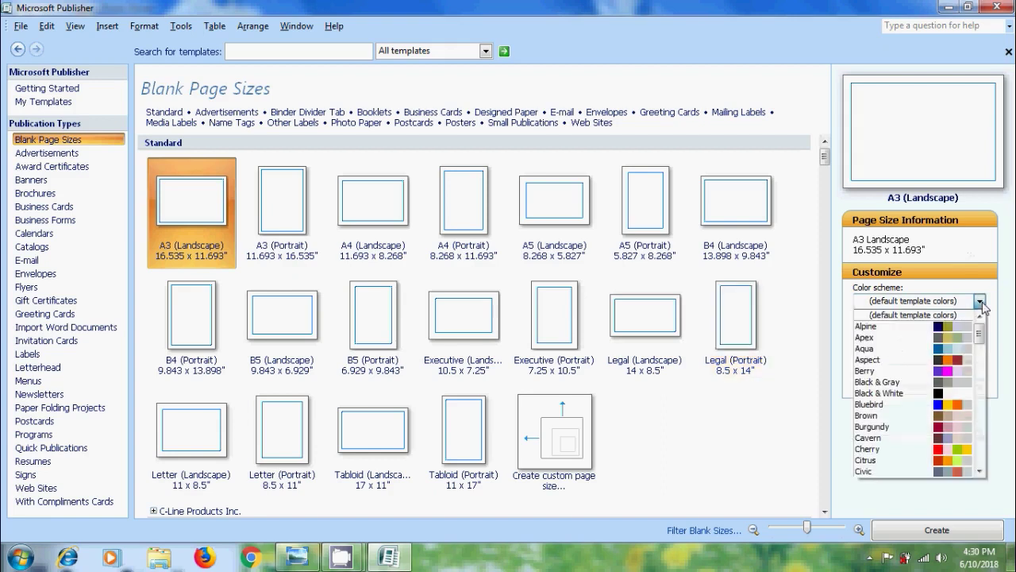
{"action": "left_click", "coordinate": [981, 302]}
{"action": "left_click", "coordinate": [980, 346]}
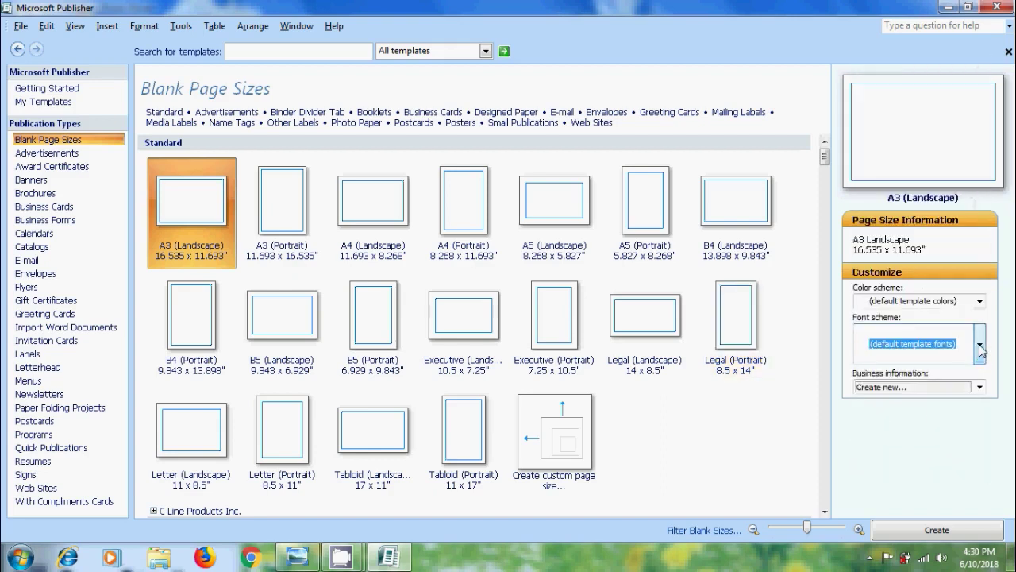
{"action": "left_click", "coordinate": [968, 531]}
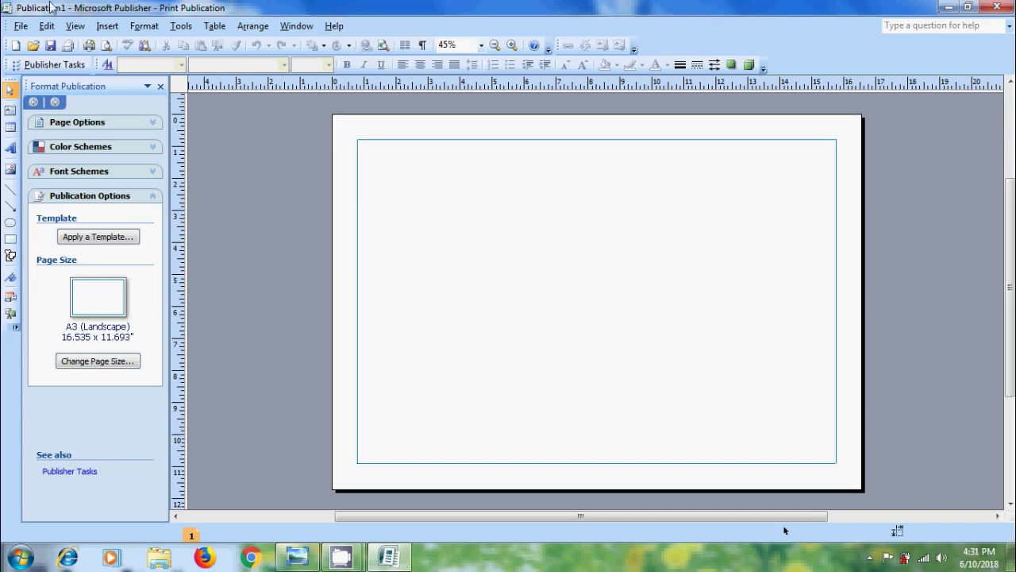
{"action": "left_click", "coordinate": [21, 26]}
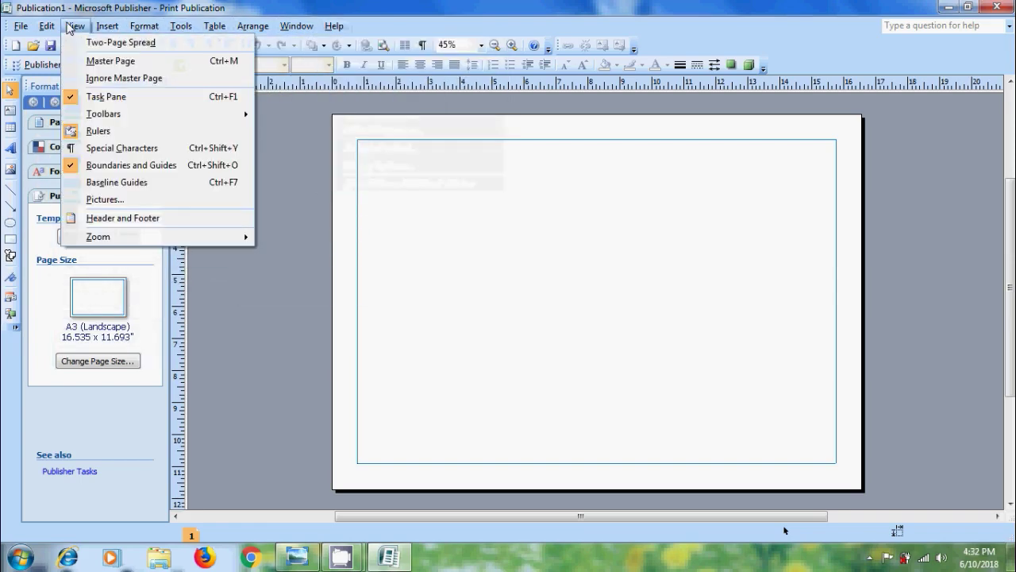
{"action": "mouse_move", "coordinate": [103, 114]}
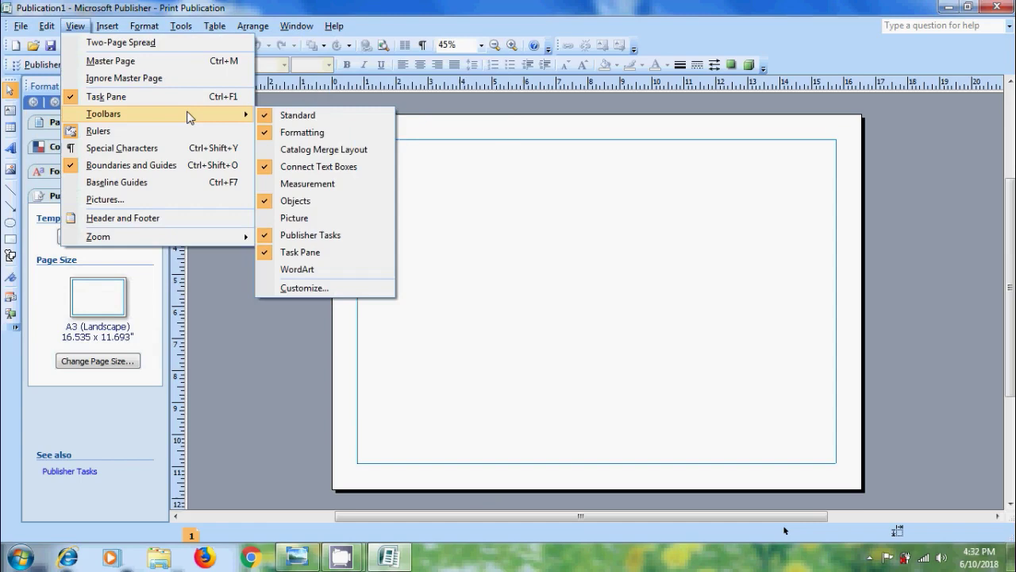
{"action": "left_click", "coordinate": [79, 29]}
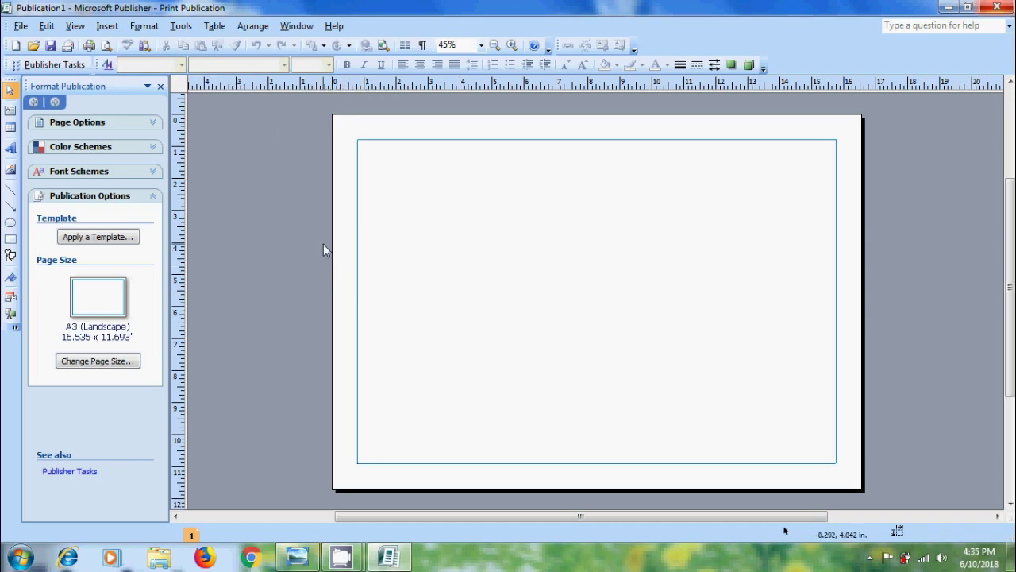
Insert 4 blank pages after the current page.
{"action": "left_click", "coordinate": [107, 25]}
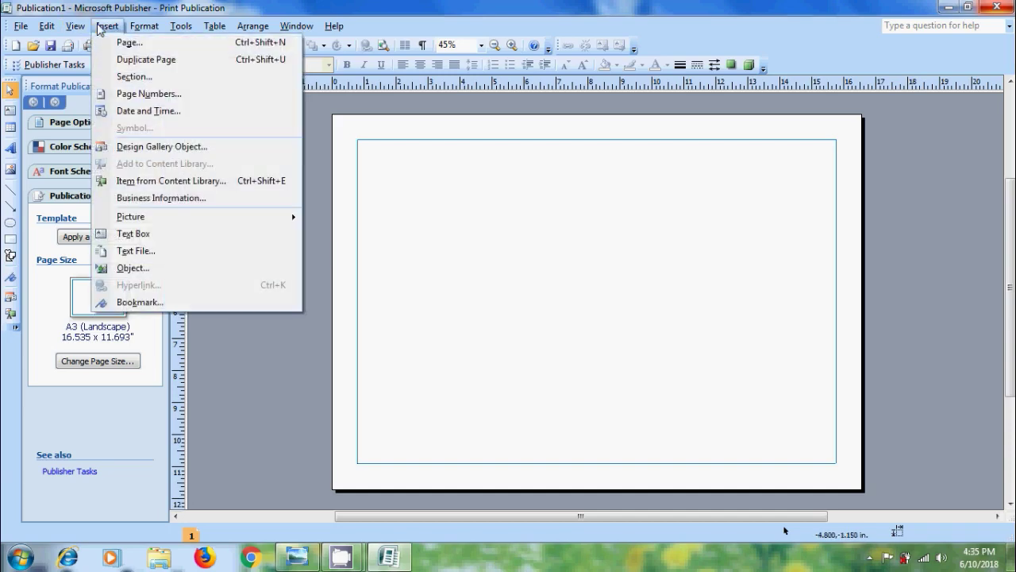
{"action": "left_click", "coordinate": [142, 43]}
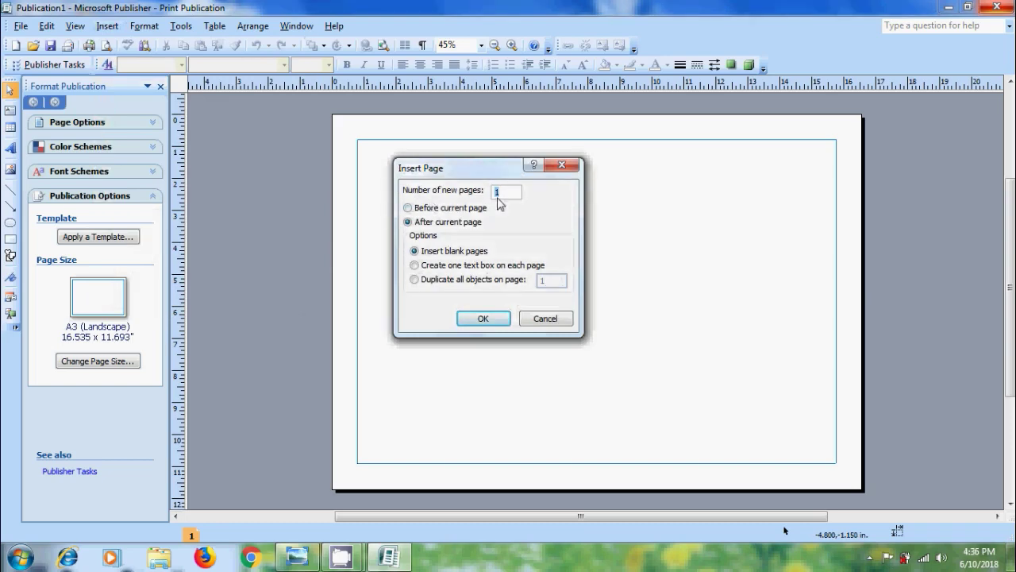
{"action": "type", "text": "4"}
{"action": "left_click", "coordinate": [494, 320]}
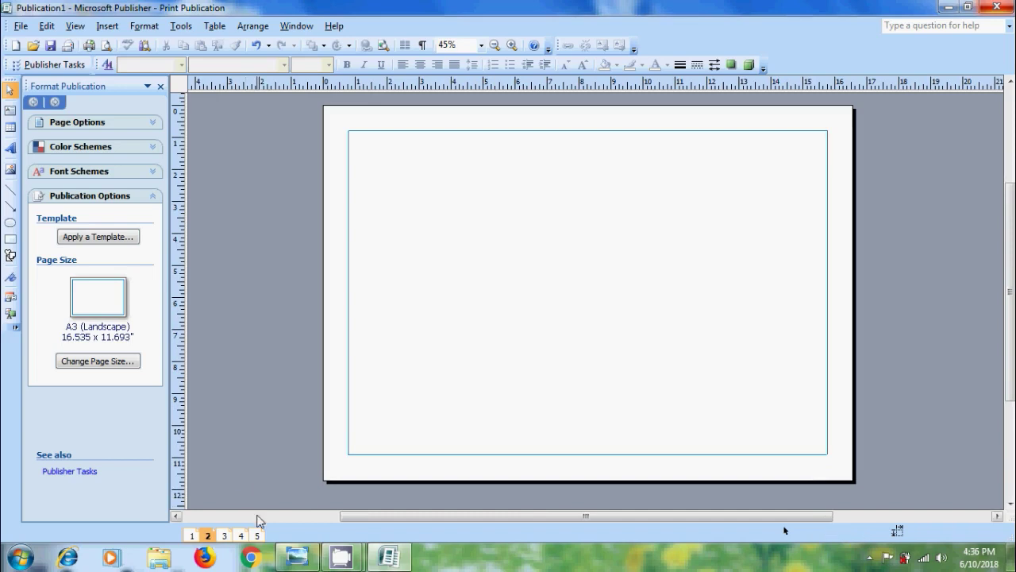
Check the new pages in the page navigator and return to page 1.
{"action": "left_click", "coordinate": [224, 536]}
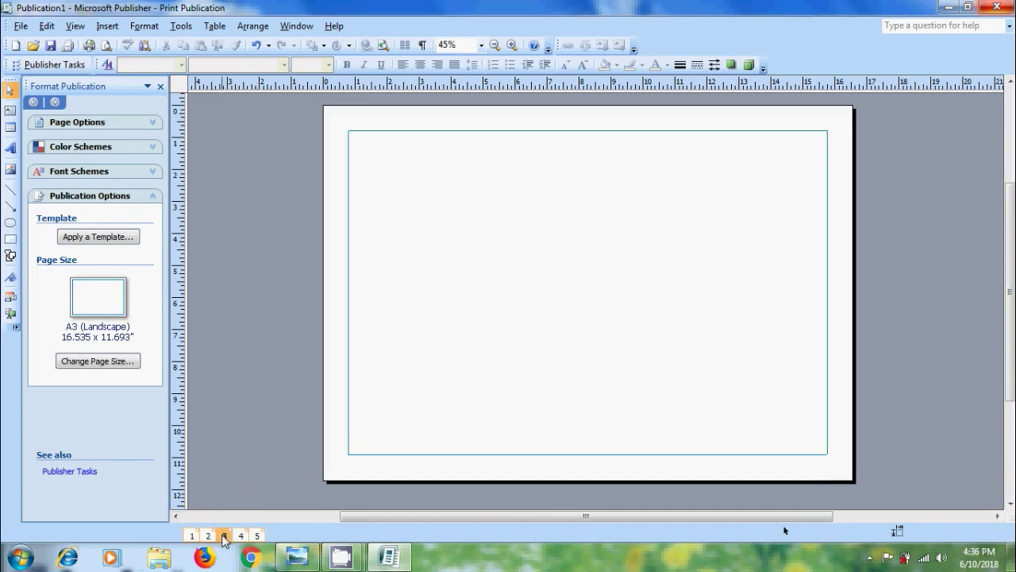
{"action": "left_click", "coordinate": [257, 536]}
{"action": "left_click", "coordinate": [191, 536]}
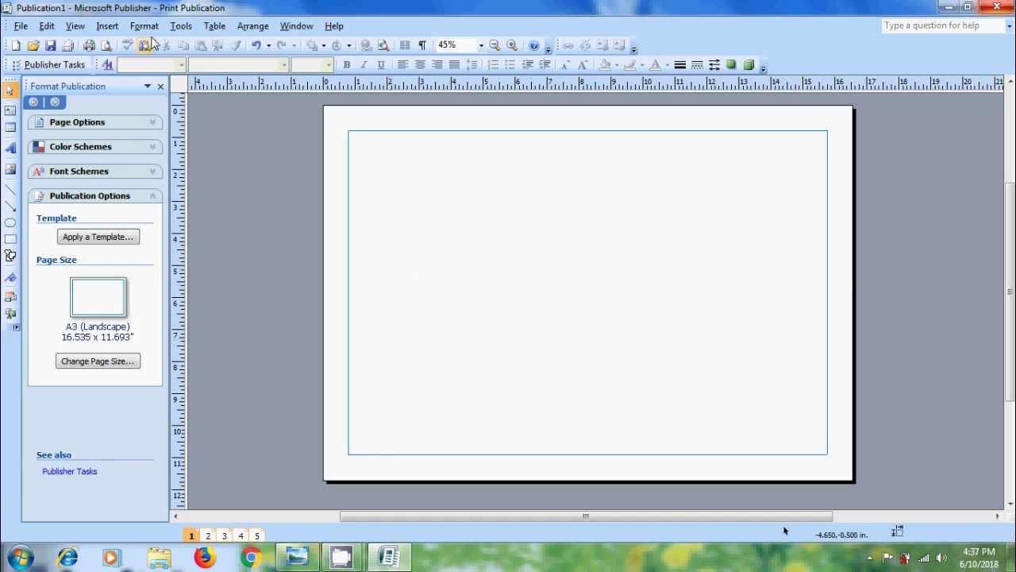
Try horizontal and vertical gradients, then speckled and white marble textures as page 1's background.
{"action": "left_click", "coordinate": [145, 26]}
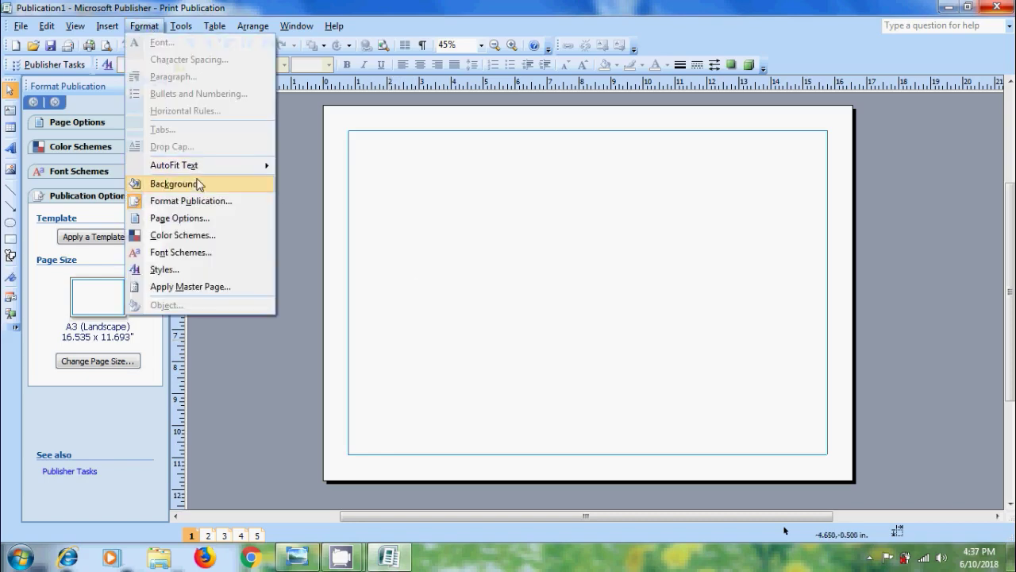
{"action": "left_click", "coordinate": [203, 189]}
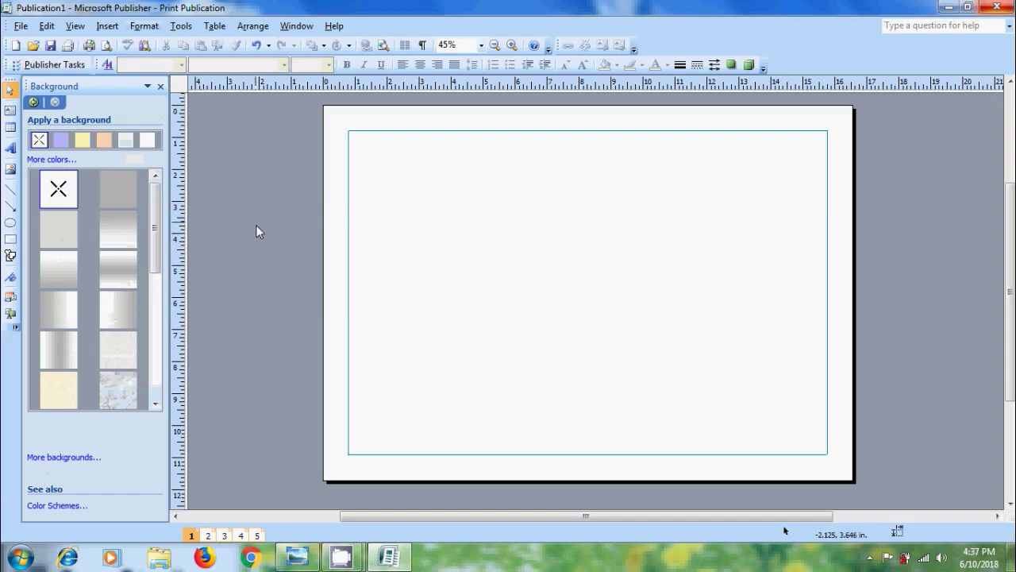
{"action": "left_click", "coordinate": [123, 274]}
{"action": "left_click", "coordinate": [127, 308]}
{"action": "left_click", "coordinate": [117, 353]}
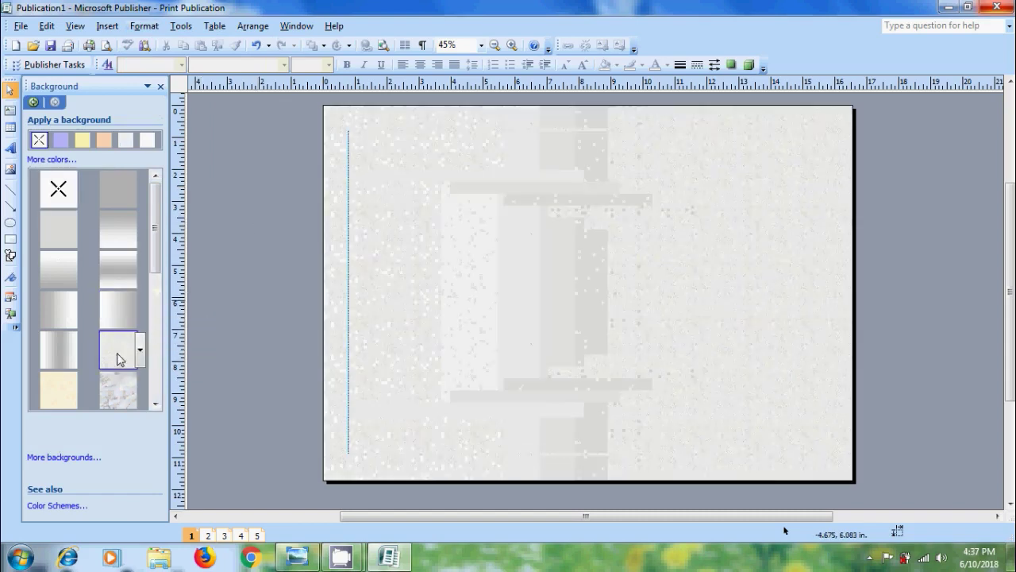
{"action": "left_click", "coordinate": [118, 390]}
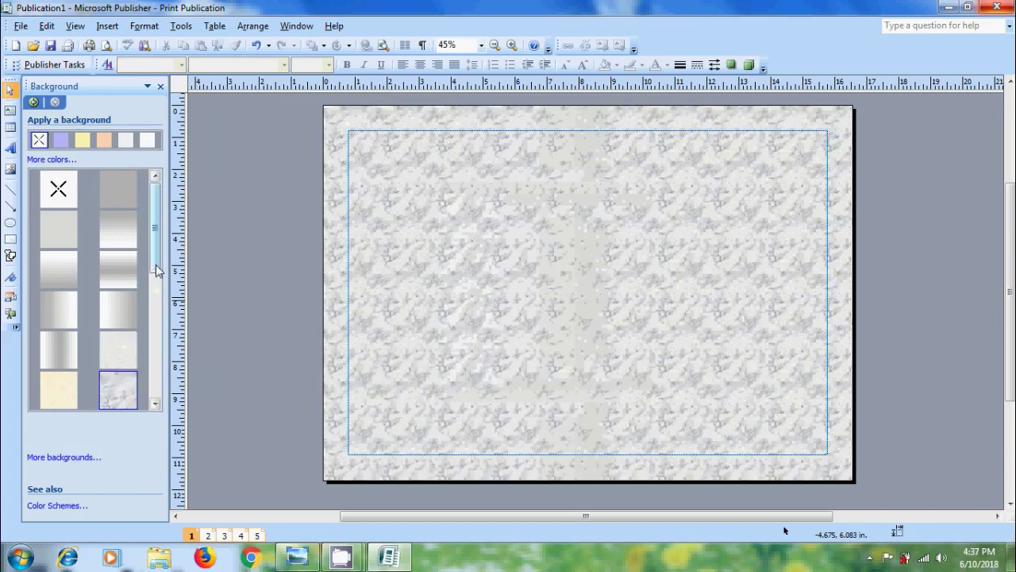
Try aqua and white textures, then settle on the grey vertical-lines texture.
{"action": "left_click_drag", "start_coordinate": [157, 271], "coordinate": [157, 333]}
{"action": "left_click", "coordinate": [65, 354]}
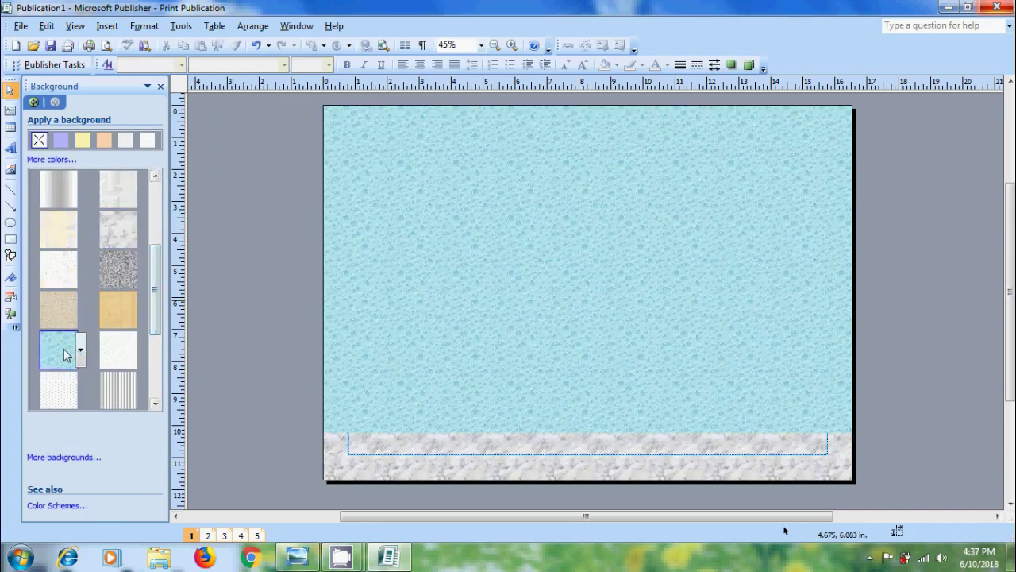
{"action": "left_click", "coordinate": [118, 350]}
{"action": "left_click", "coordinate": [119, 388]}
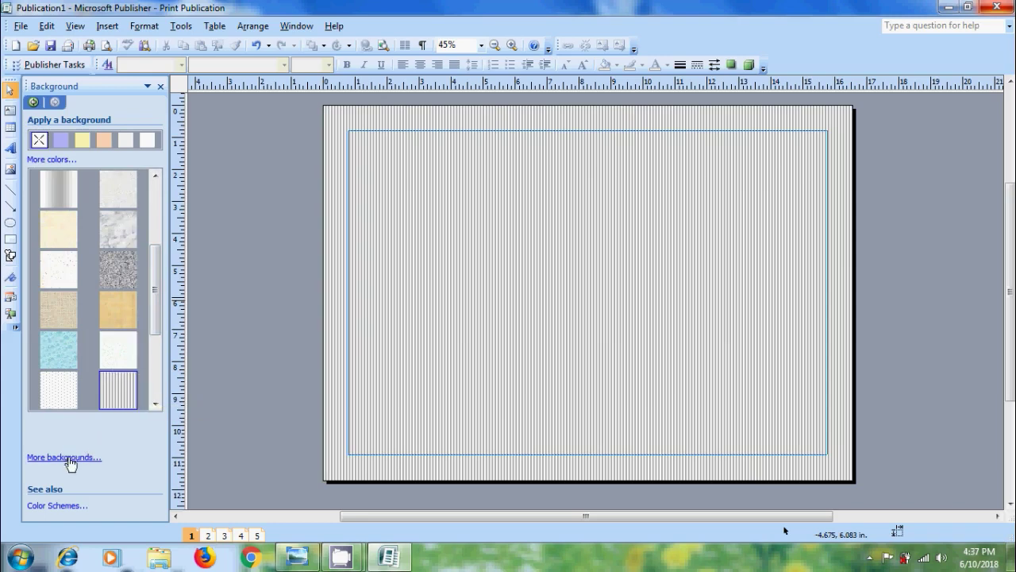
Fill the page background with the 'cherry' picture from the Desktop.
{"action": "left_click", "coordinate": [70, 459]}
{"action": "left_click", "coordinate": [524, 131]}
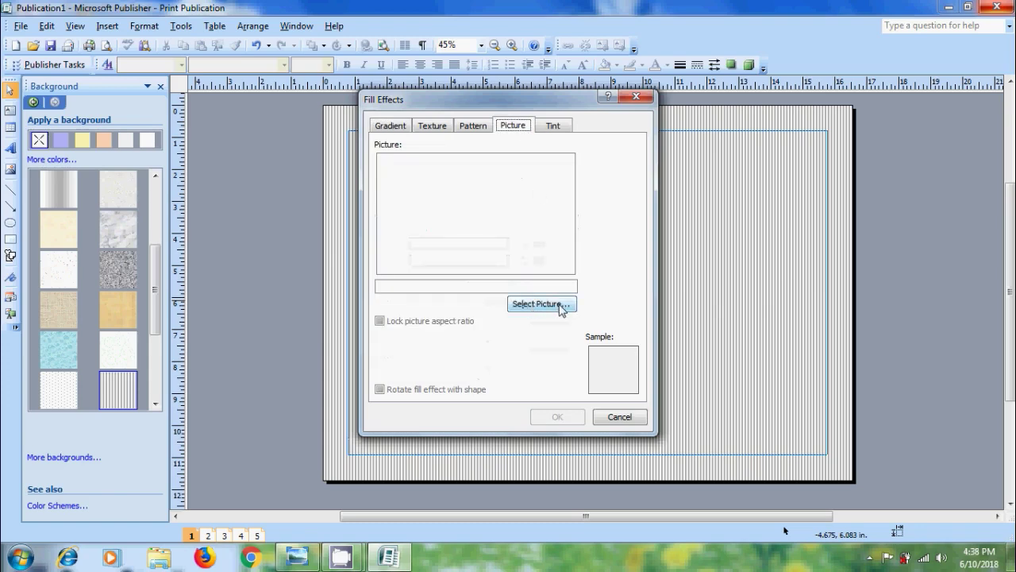
{"action": "left_click", "coordinate": [560, 306]}
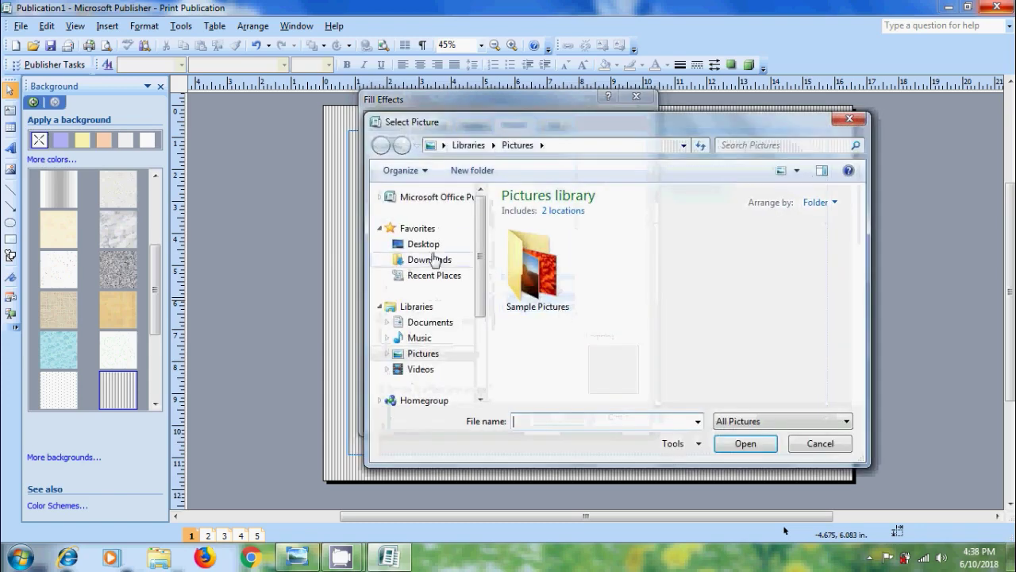
{"action": "left_click", "coordinate": [427, 245]}
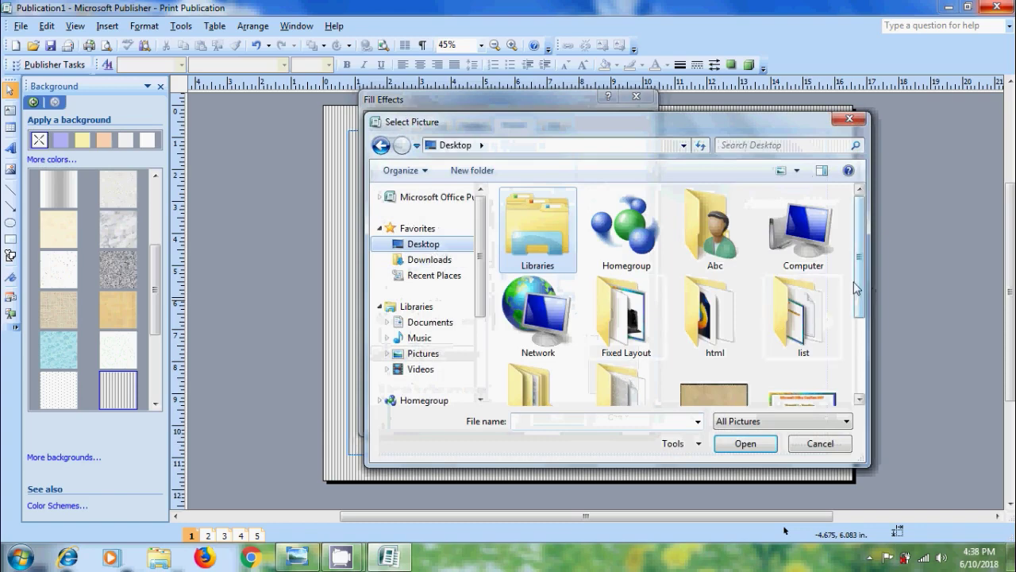
{"action": "left_click_drag", "start_coordinate": [860, 287], "coordinate": [860, 340]}
{"action": "left_click", "coordinate": [719, 310]}
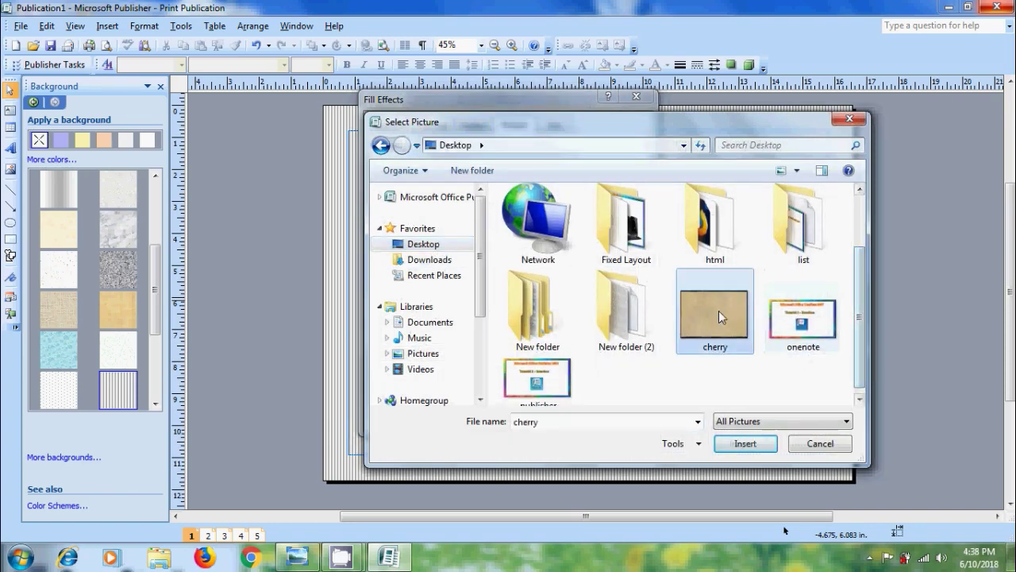
{"action": "left_click", "coordinate": [738, 443]}
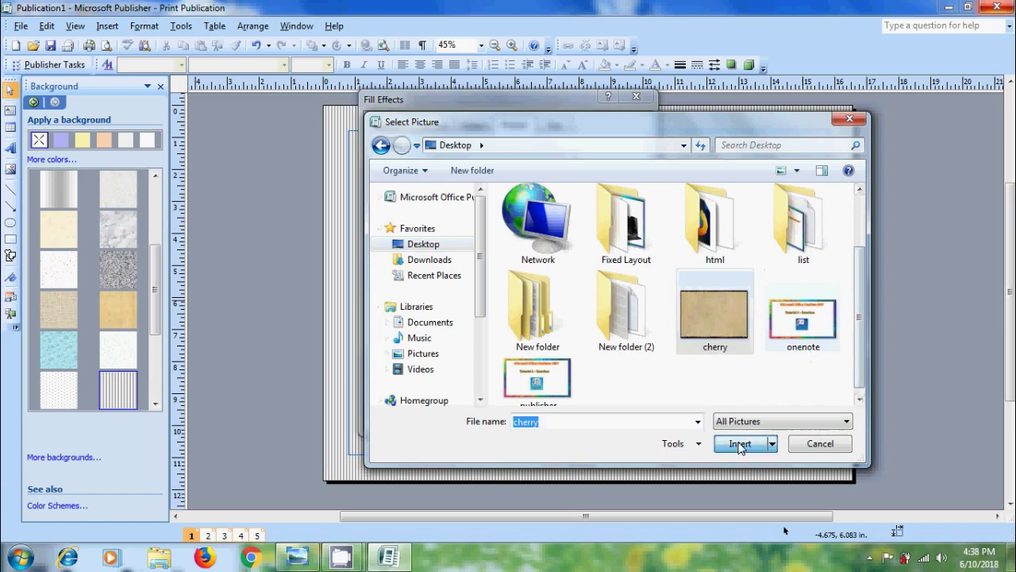
{"action": "left_click", "coordinate": [560, 418]}
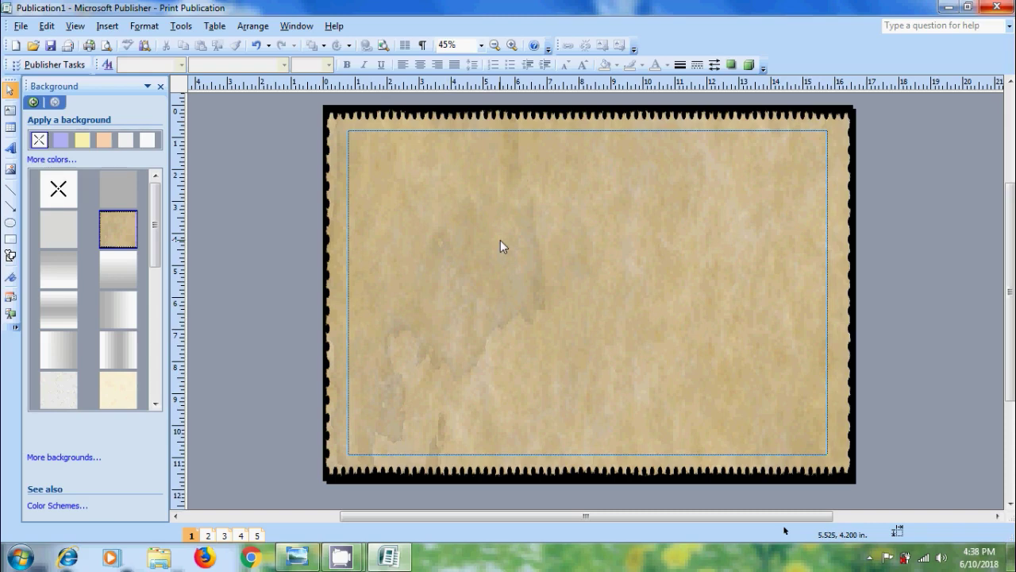
Draw a Horizontal Scroll banner AutoShape near the page's top centre.
{"action": "left_click", "coordinate": [108, 26]}
{"action": "mouse_move", "coordinate": [130, 216]}
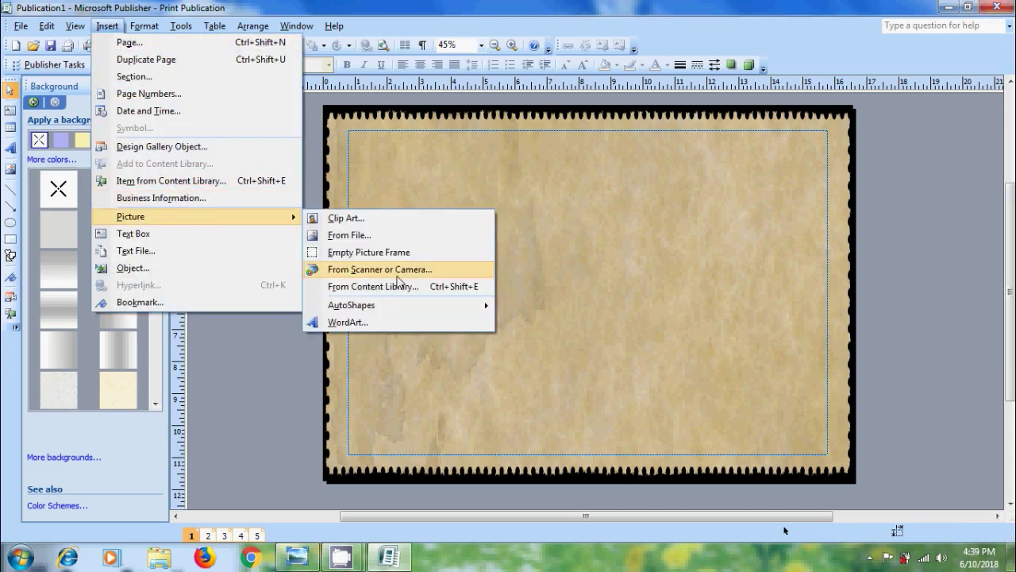
{"action": "mouse_move", "coordinate": [352, 304]}
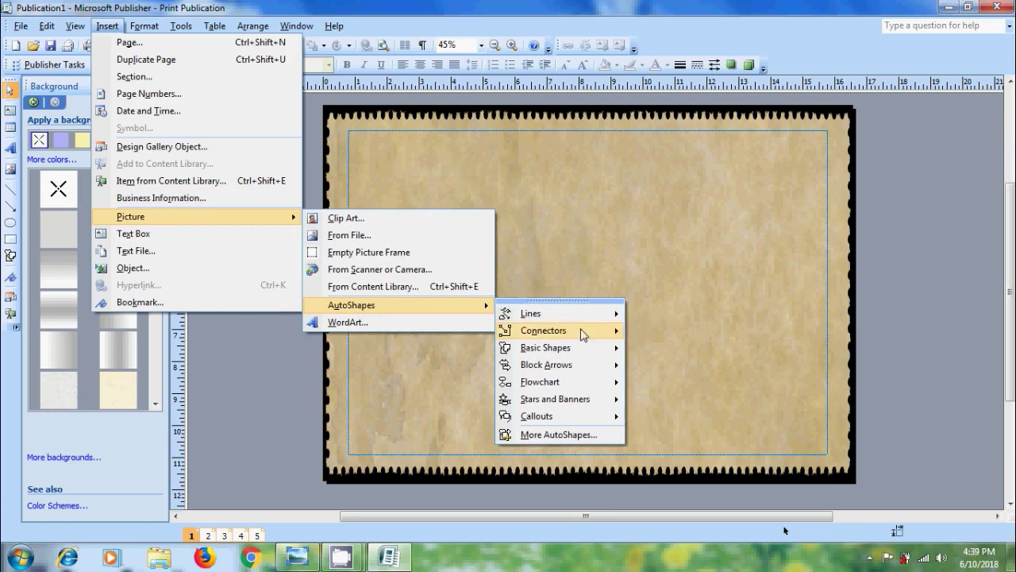
{"action": "mouse_move", "coordinate": [555, 399]}
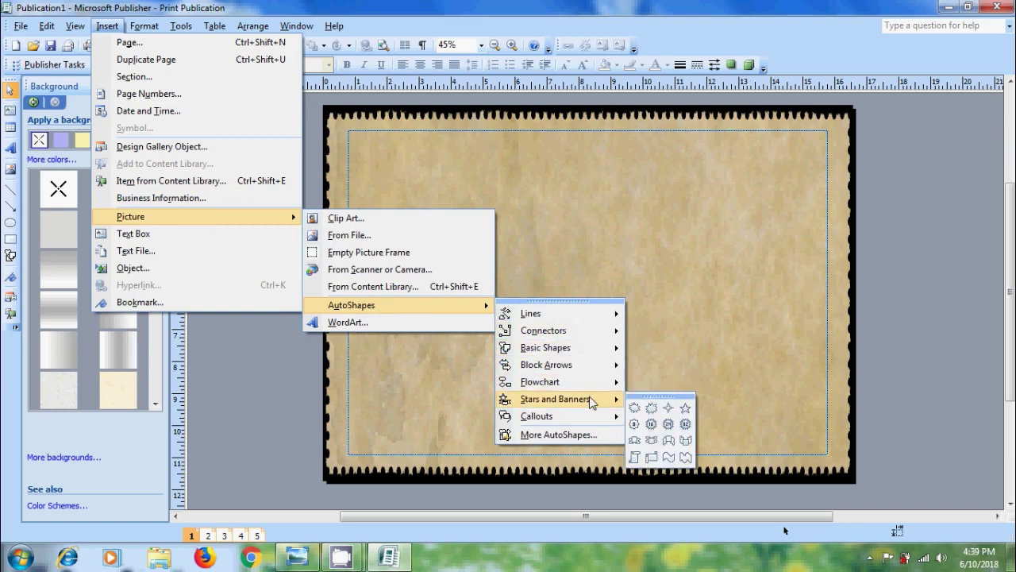
{"action": "left_click", "coordinate": [652, 458]}
{"action": "left_click_drag", "start_coordinate": [472, 152], "coordinate": [687, 233]}
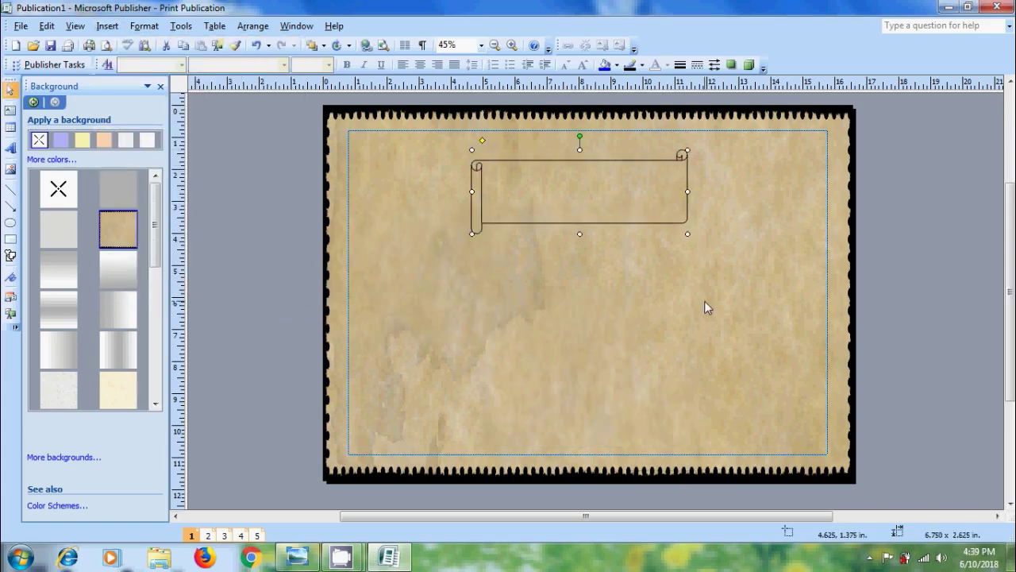
Type 'Vandana Fancy Store' into the banner and enlarge it to font size 48.
{"action": "type", "text": "Wel"}
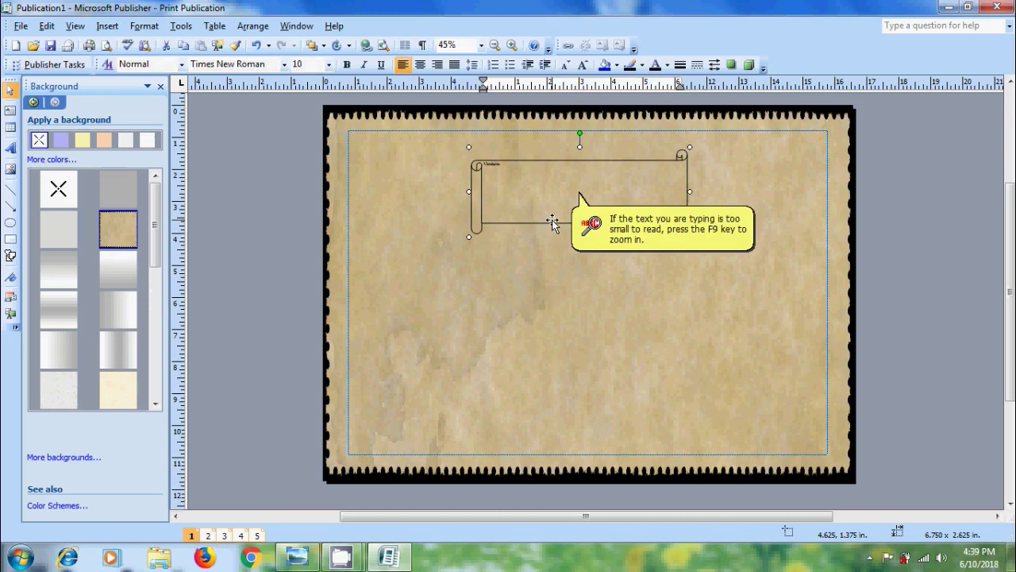
{"action": "type", "text": "e"}
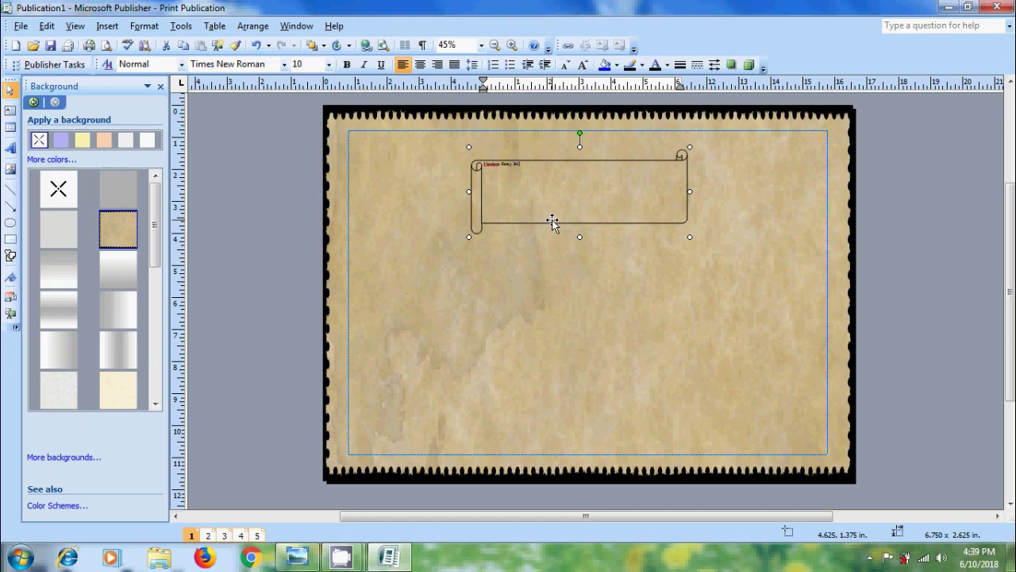
{"action": "key", "text": "ctrl+a"}
{"action": "left_click", "coordinate": [329, 64]}
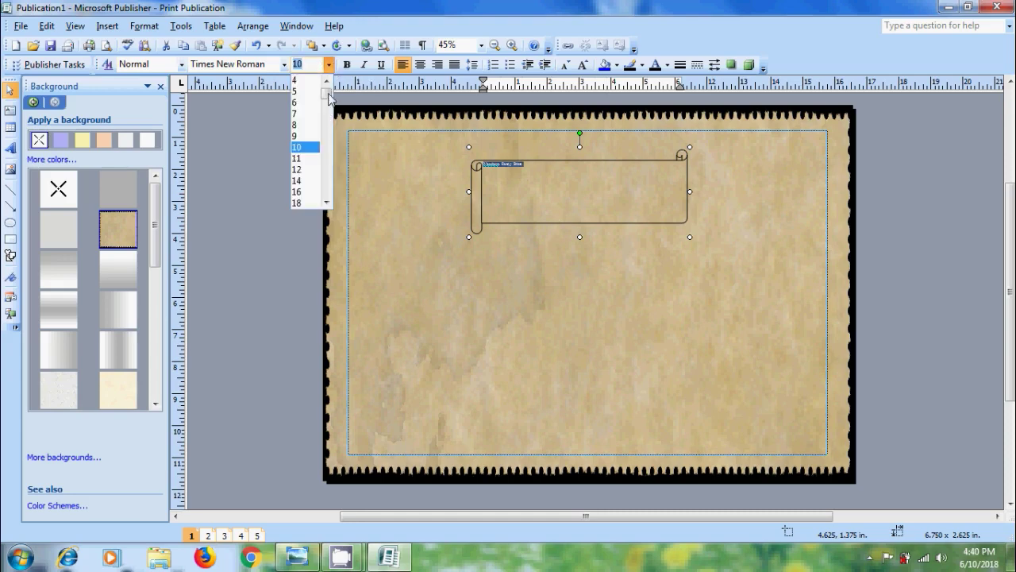
{"action": "left_click_drag", "start_coordinate": [328, 96], "coordinate": [329, 155]}
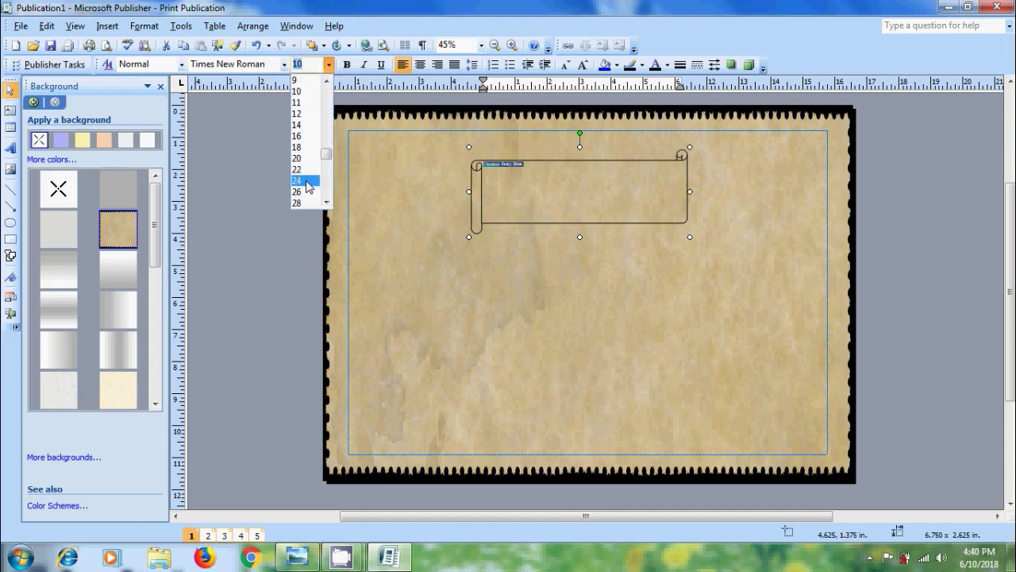
{"action": "left_click", "coordinate": [306, 181]}
{"action": "left_click", "coordinate": [329, 65]}
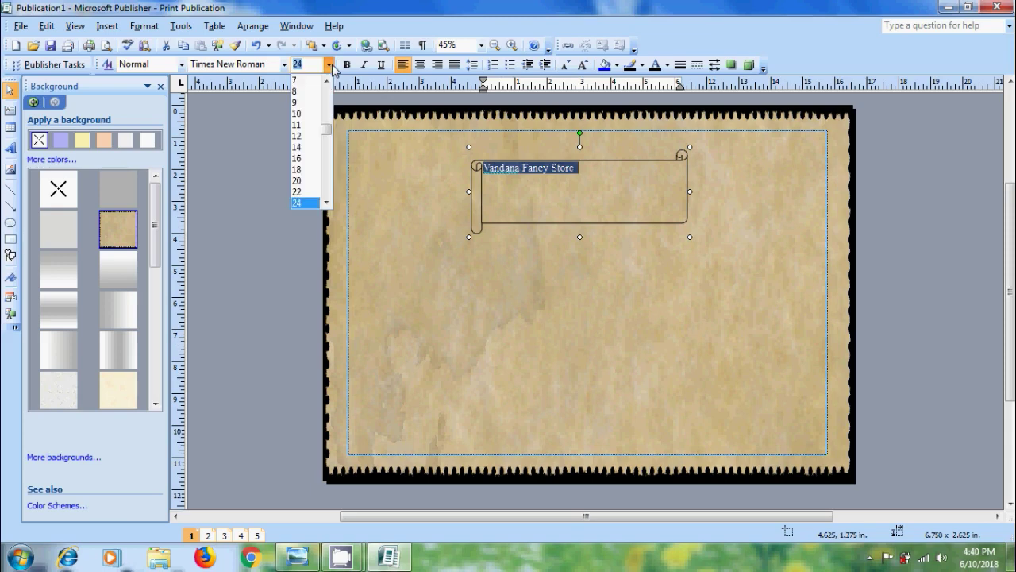
{"action": "left_click_drag", "start_coordinate": [327, 129], "coordinate": [324, 191]}
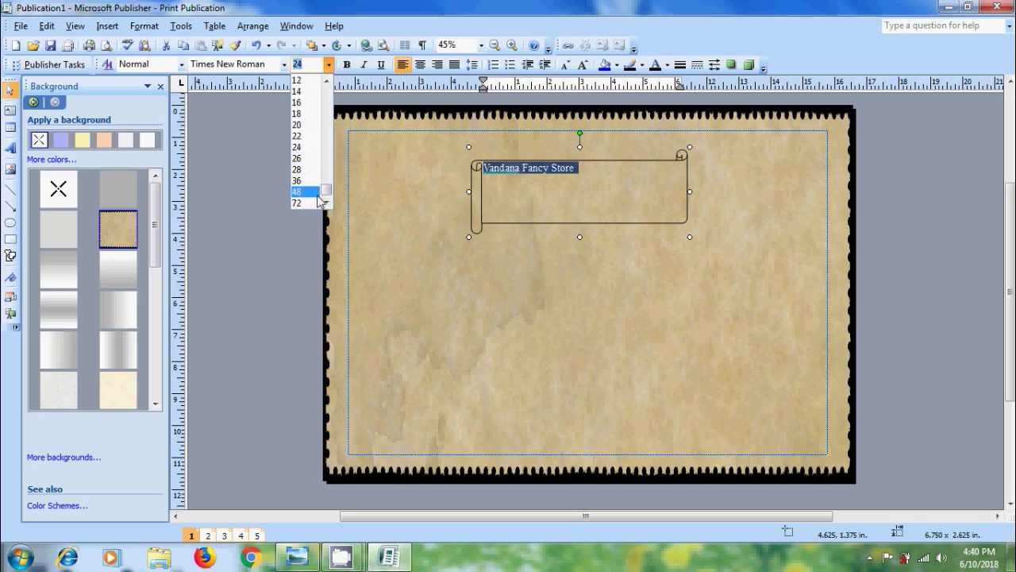
{"action": "left_click", "coordinate": [317, 193]}
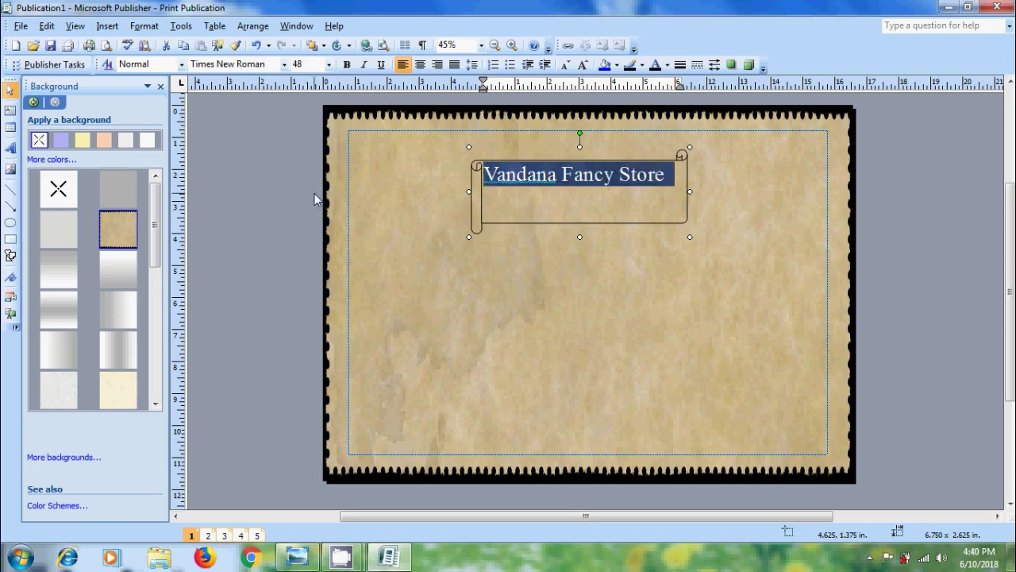
Make the banner text bold and blue, and fill the scroll yellow.
{"action": "left_click", "coordinate": [347, 65]}
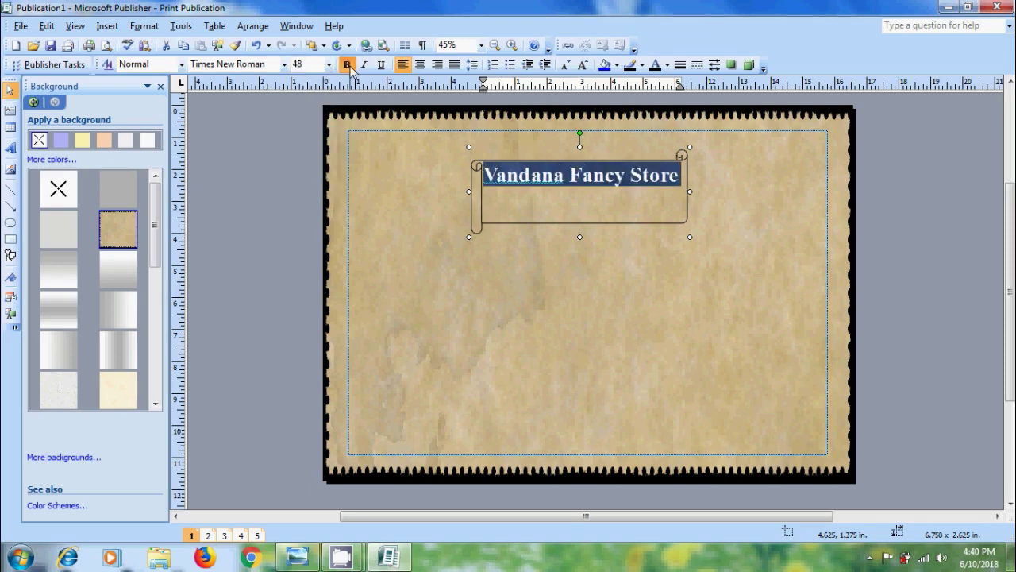
{"action": "left_click", "coordinate": [618, 69]}
{"action": "left_click", "coordinate": [633, 112]}
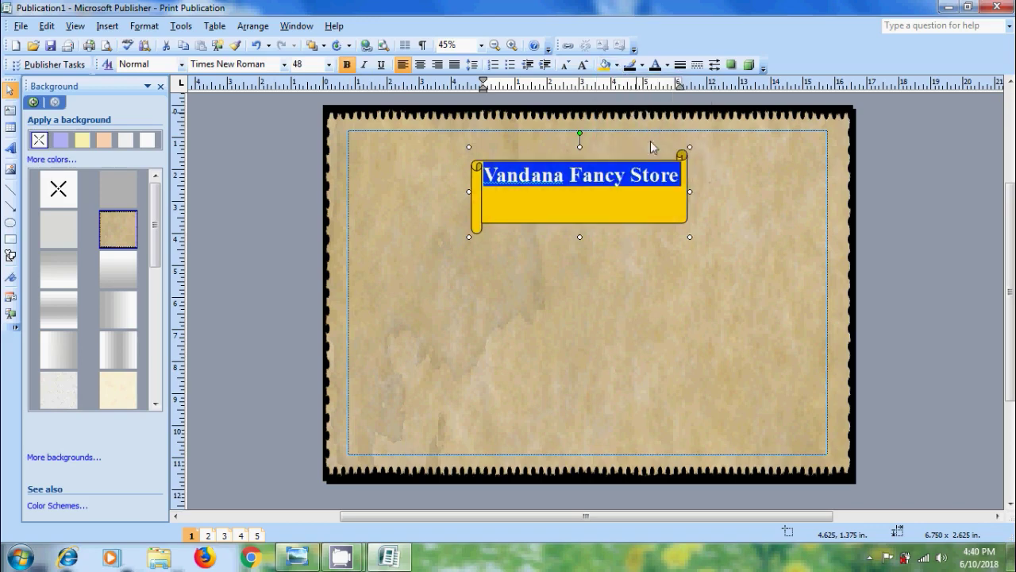
{"action": "left_click", "coordinate": [667, 65]}
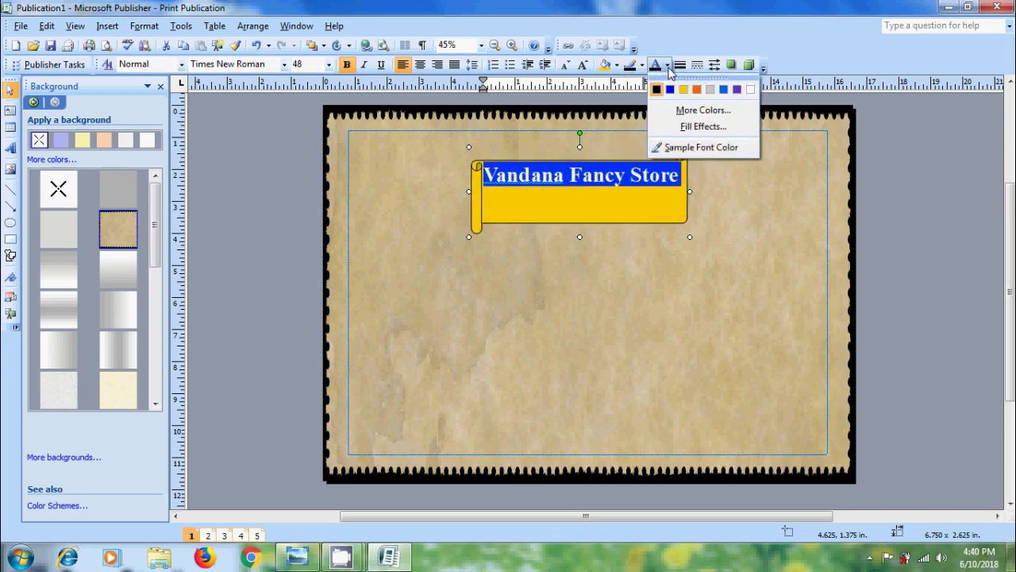
{"action": "left_click", "coordinate": [722, 90]}
{"action": "left_click", "coordinate": [720, 202]}
Increase the banner text's space-before paragraph spacing to push it lower.
{"action": "left_click", "coordinate": [678, 175]}
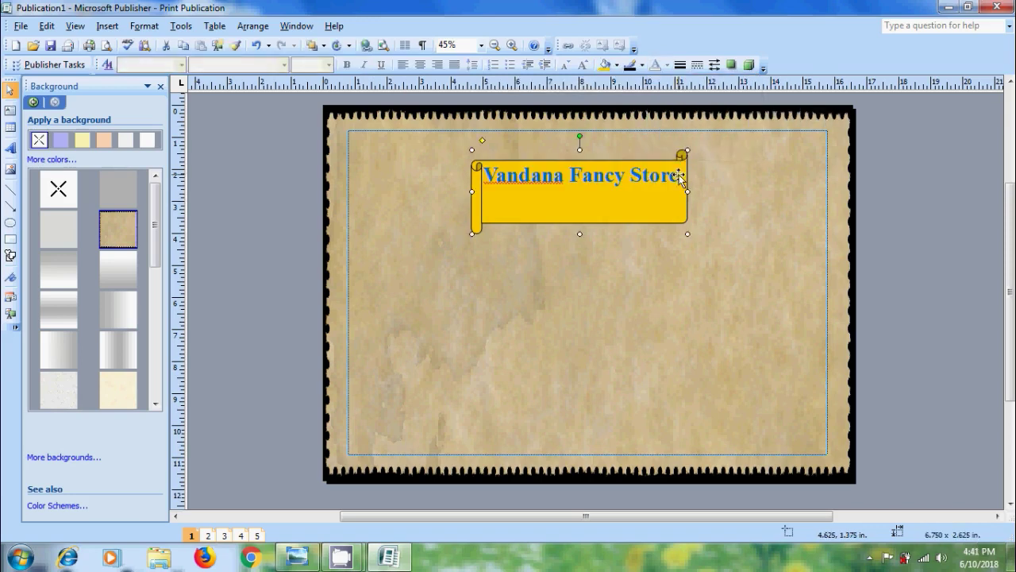
{"action": "left_click_drag", "start_coordinate": [679, 175], "coordinate": [484, 176]}
{"action": "left_click", "coordinate": [472, 64]}
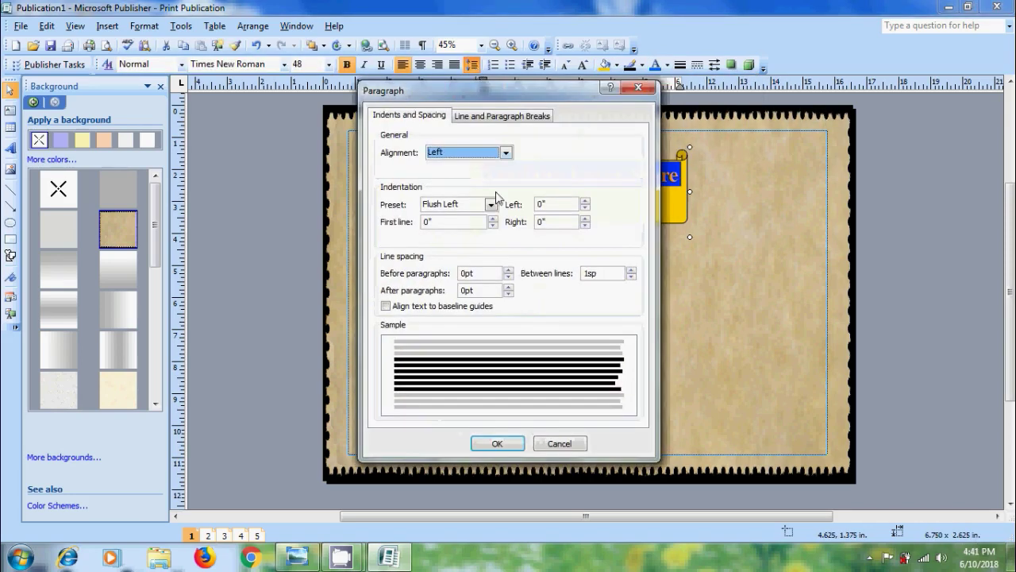
{"action": "left_click", "coordinate": [509, 270]}
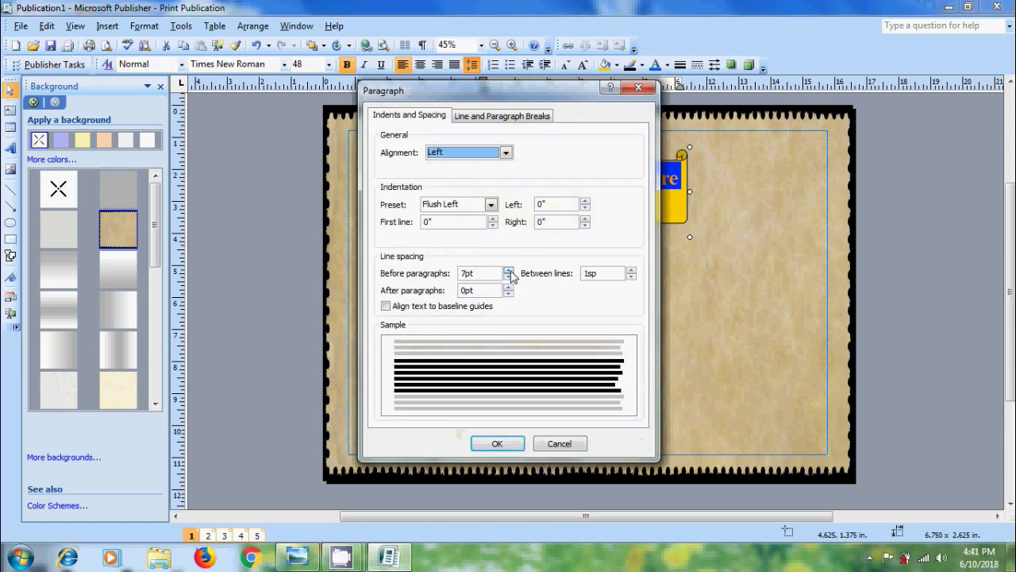
{"action": "left_click", "coordinate": [505, 444]}
{"action": "left_click", "coordinate": [719, 221]}
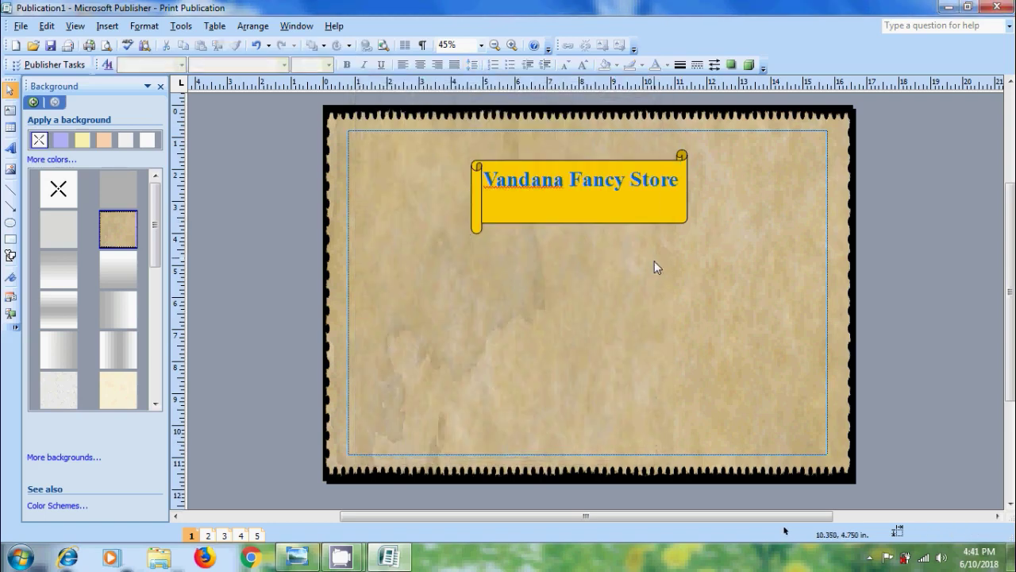
Insert the Corner Starburst Attention Getter and move it to the page's top-left corner.
{"action": "left_click", "coordinate": [107, 26]}
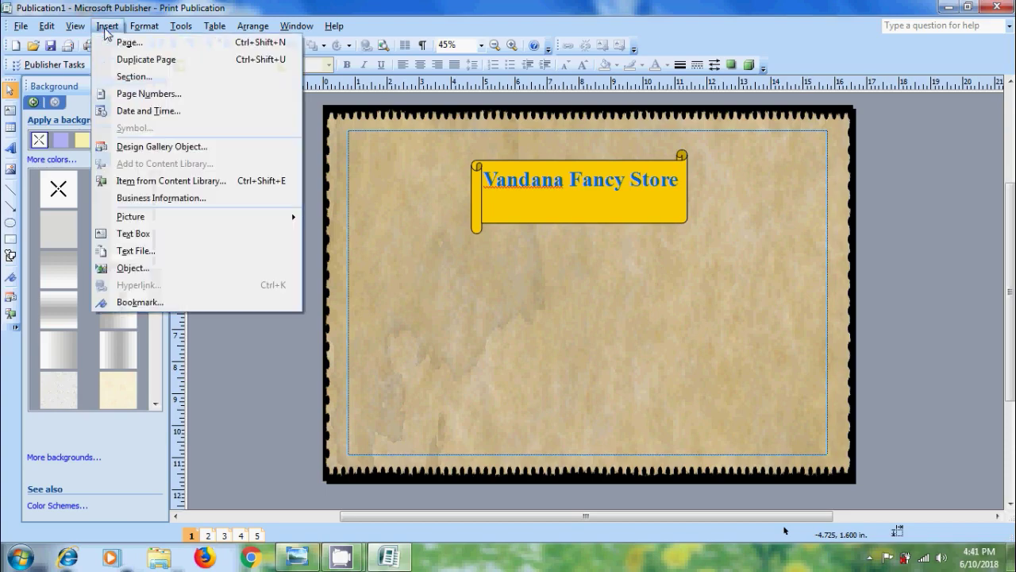
{"action": "left_click", "coordinate": [179, 147]}
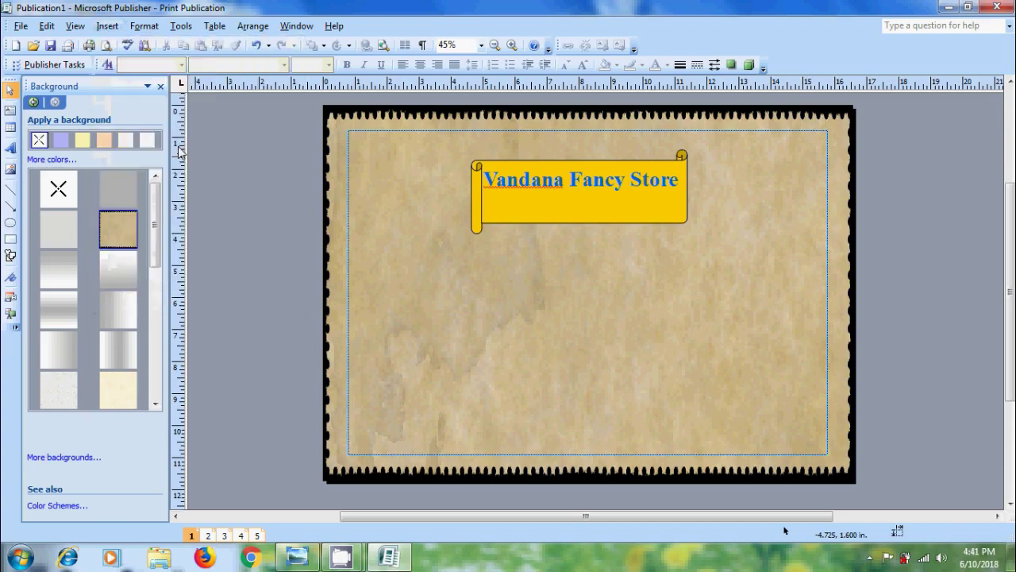
{"action": "left_click", "coordinate": [229, 84]}
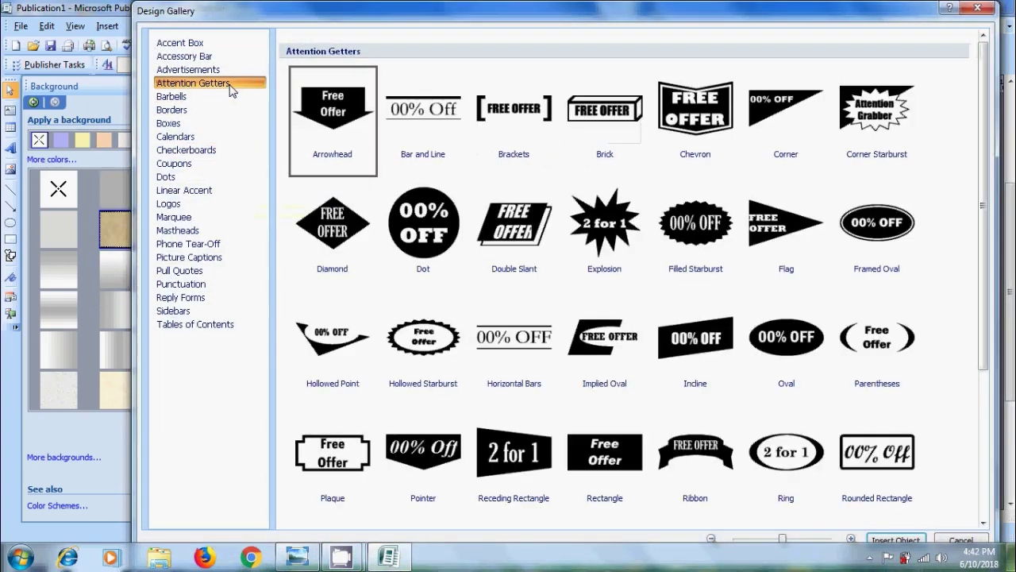
{"action": "left_click", "coordinate": [877, 119]}
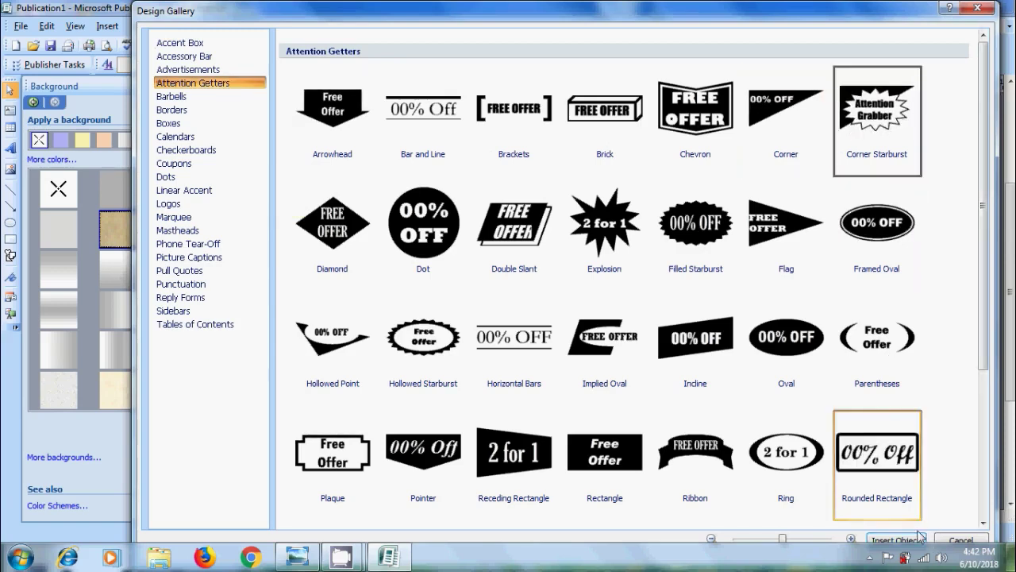
{"action": "left_click", "coordinate": [895, 540]}
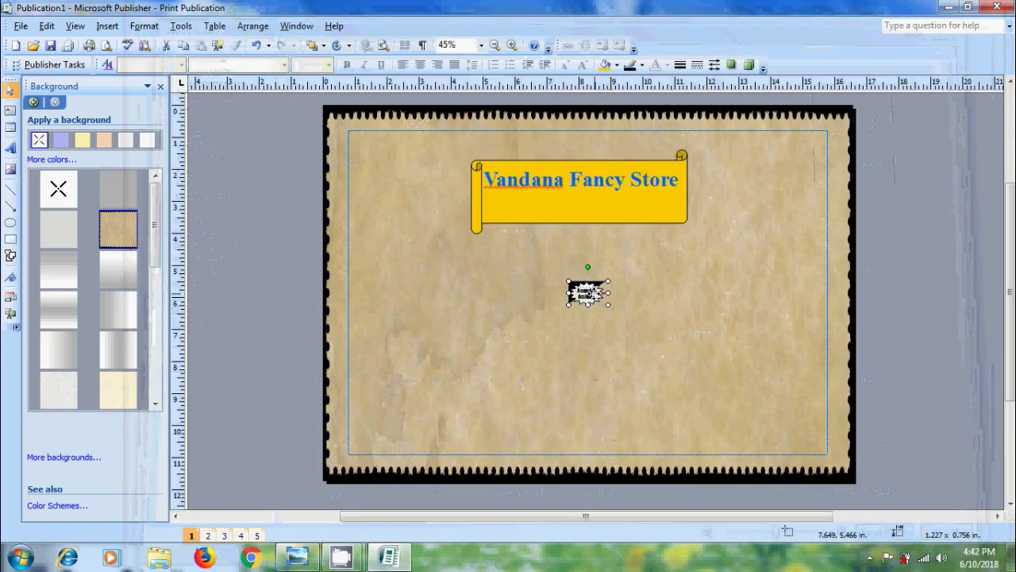
{"action": "mouse_move", "coordinate": [592, 295]}
{"action": "left_mouse_down"}
{"action": "mouse_move", "coordinate": [373, 146]}
{"action": "mouse_move", "coordinate": [448, 201]}
{"action": "left_mouse_up"}
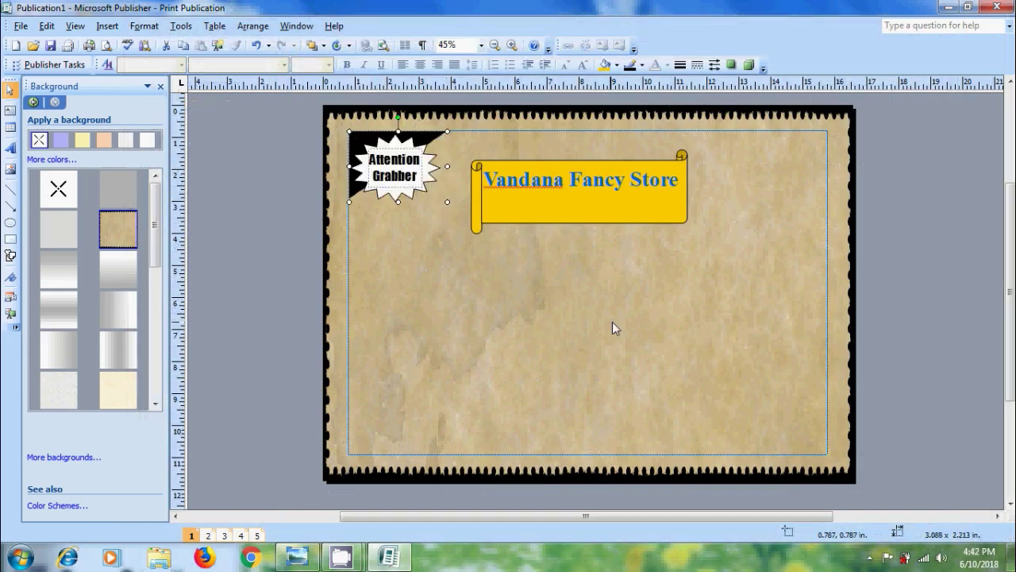
Insert the green race-car clip art and position it in the page's top-right corner.
{"action": "left_click", "coordinate": [589, 314]}
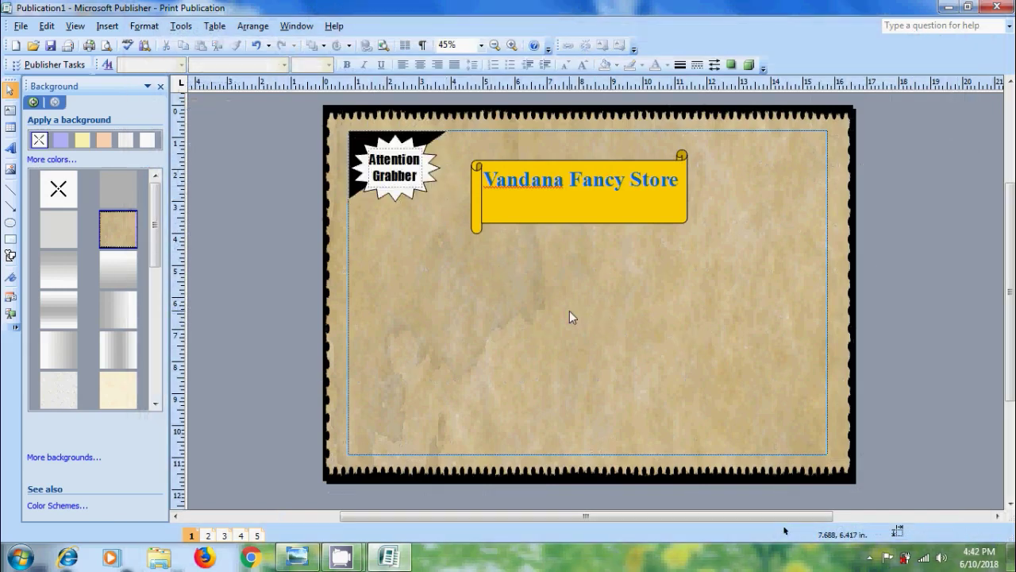
{"action": "left_click", "coordinate": [11, 169]}
{"action": "left_click", "coordinate": [109, 176]}
{"action": "left_click", "coordinate": [145, 136]}
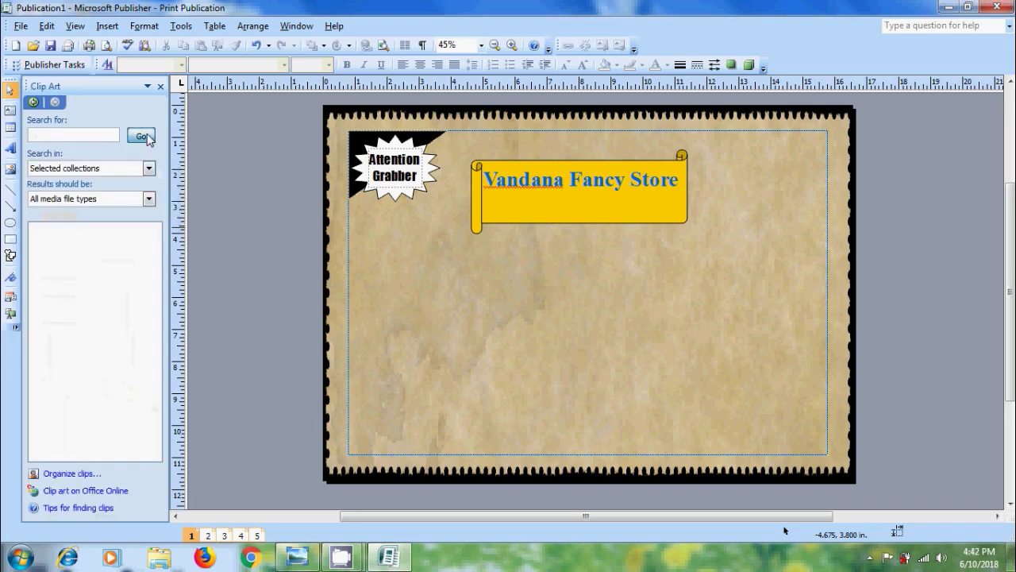
{"action": "left_click", "coordinate": [481, 318]}
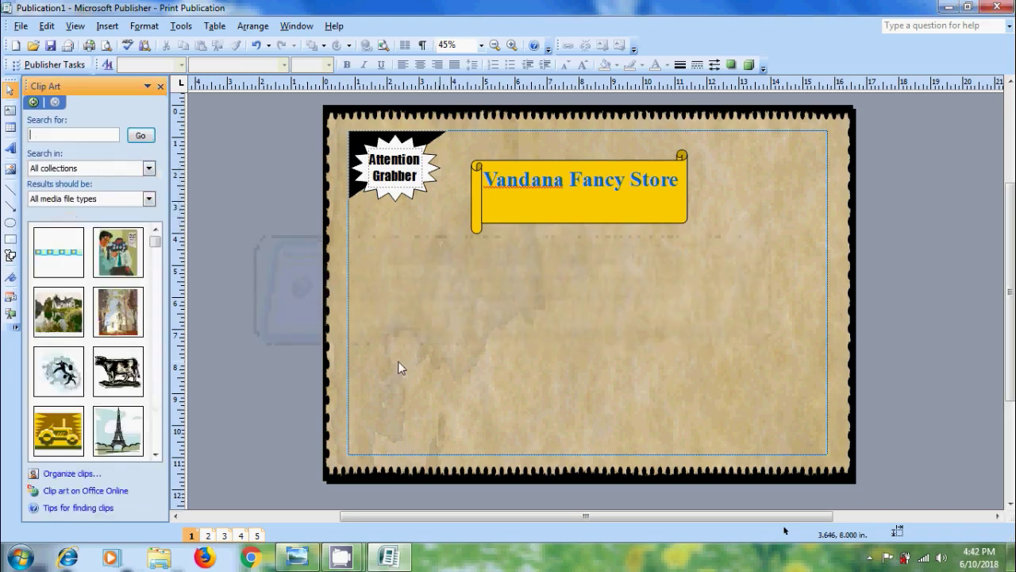
{"action": "left_click_drag", "start_coordinate": [157, 247], "coordinate": [157, 254]}
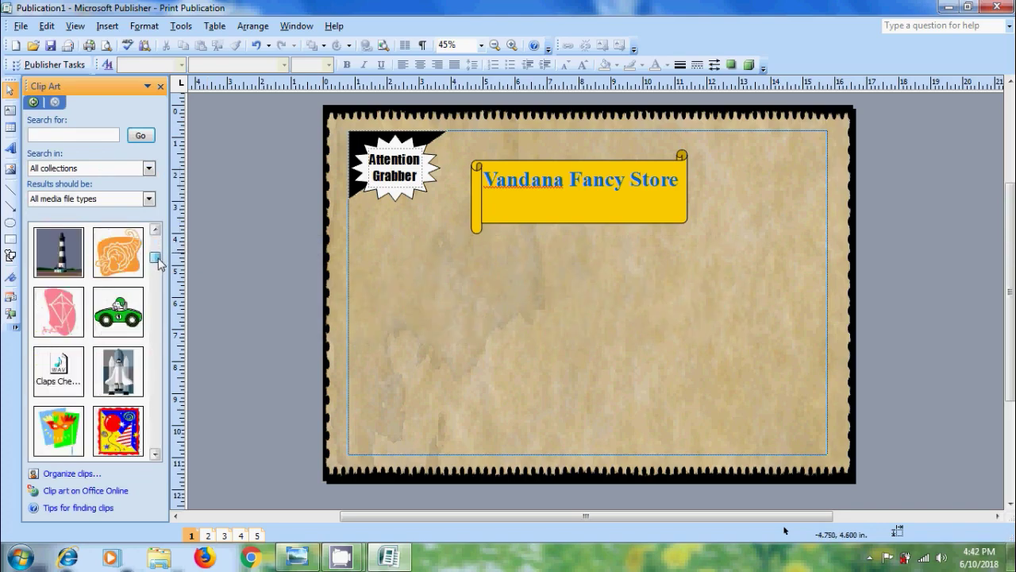
{"action": "left_click", "coordinate": [140, 305]}
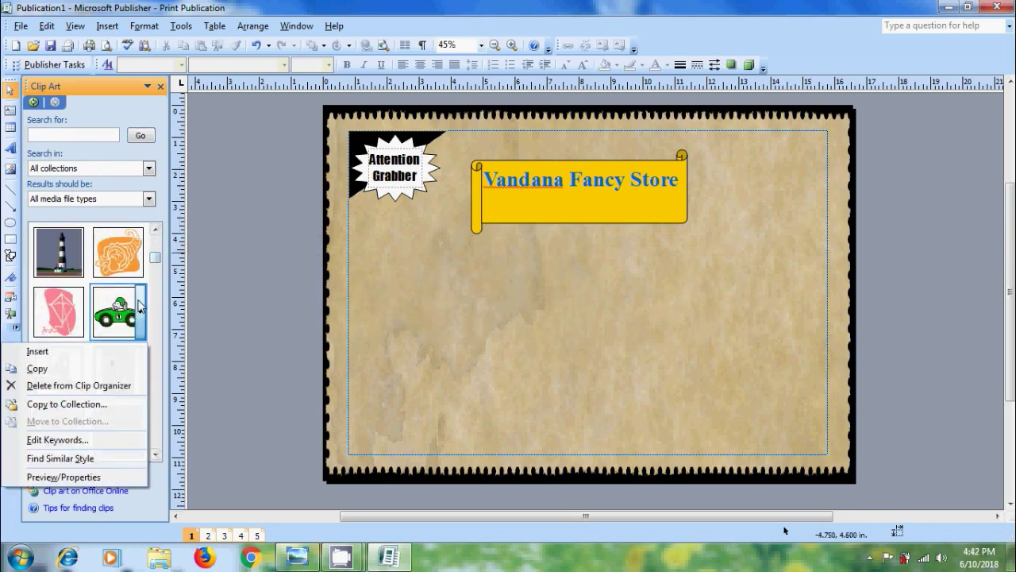
{"action": "left_click", "coordinate": [72, 351]}
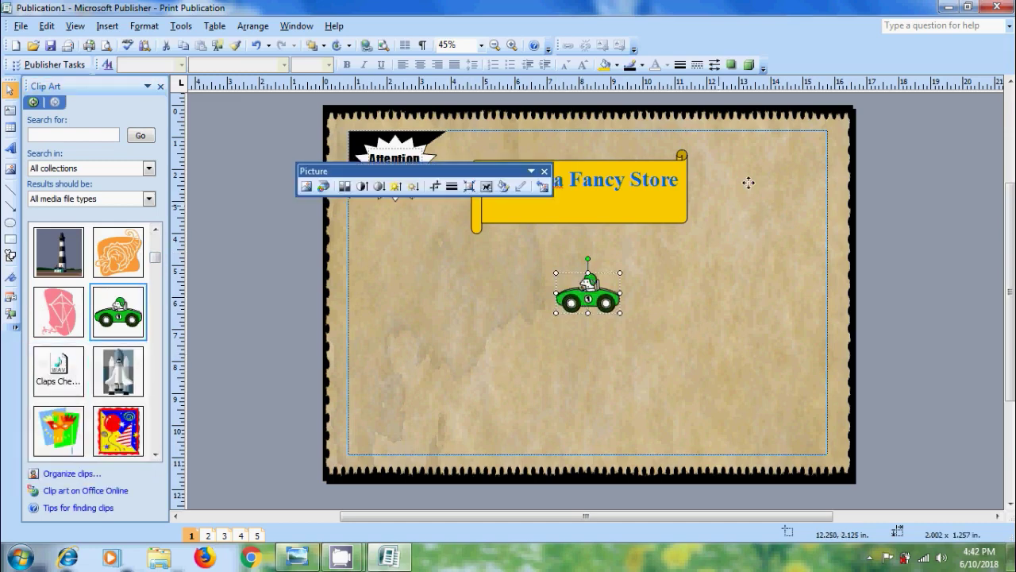
{"action": "mouse_move", "coordinate": [746, 181]}
{"action": "left_mouse_down"}
{"action": "mouse_move", "coordinate": [788, 156]}
{"action": "mouse_move", "coordinate": [727, 193]}
{"action": "left_mouse_up"}
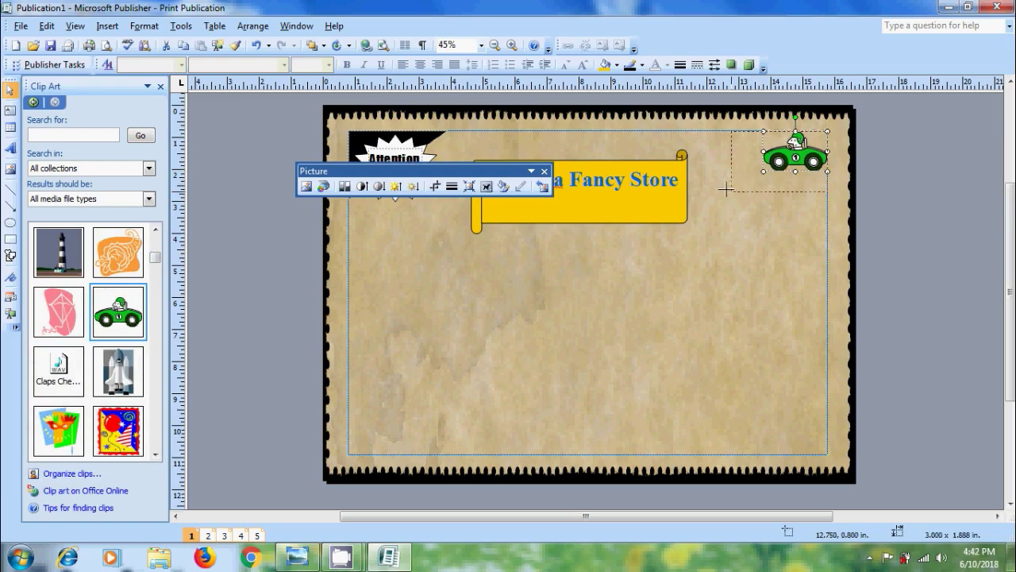
{"action": "left_click", "coordinate": [722, 274]}
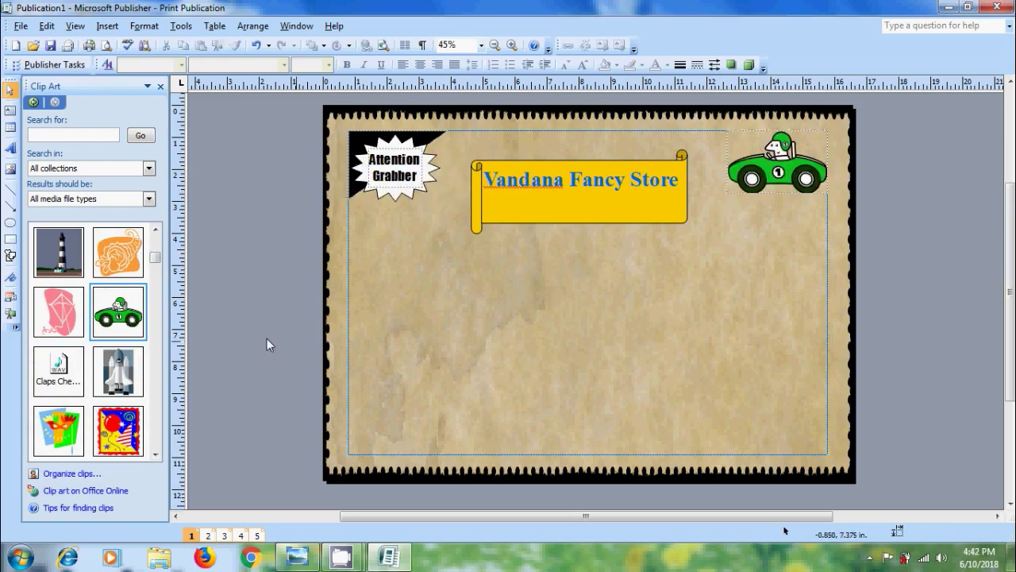
Add green 3D WordArt reading 'Hurry Up' and place it just below the car.
{"action": "left_click", "coordinate": [10, 151]}
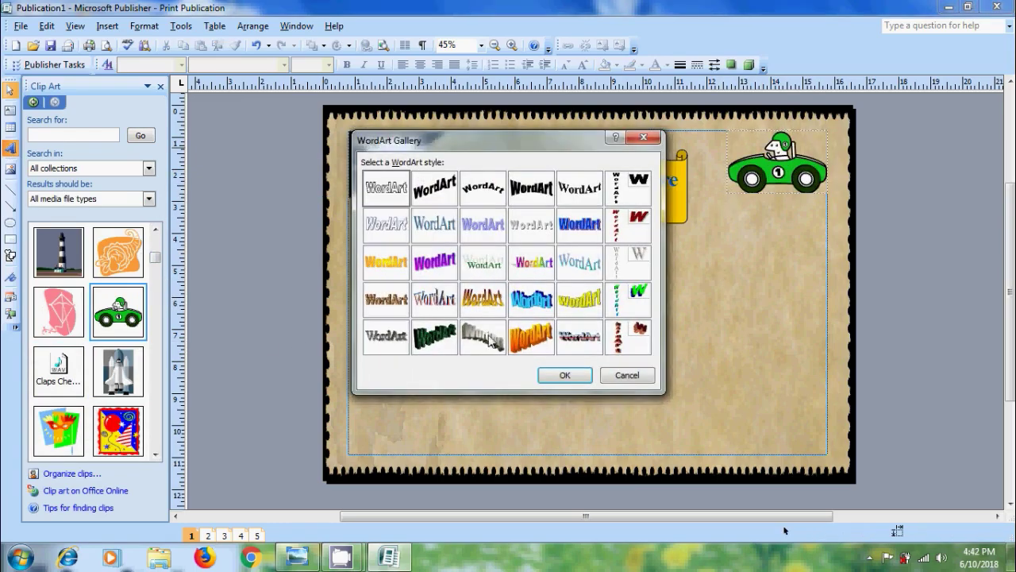
{"action": "left_click", "coordinate": [436, 340]}
{"action": "left_click", "coordinate": [565, 375]}
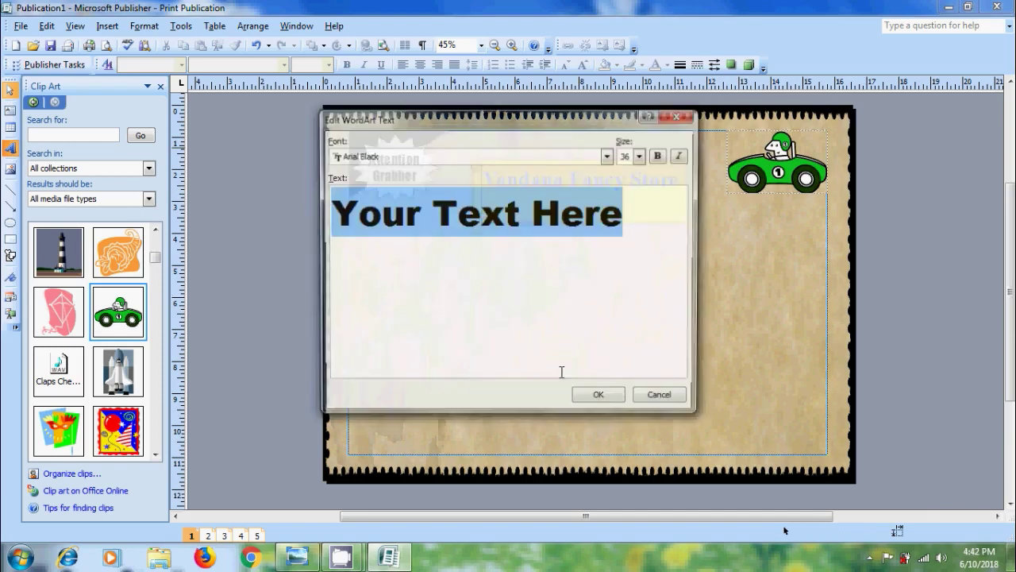
{"action": "type", "text": "H"}
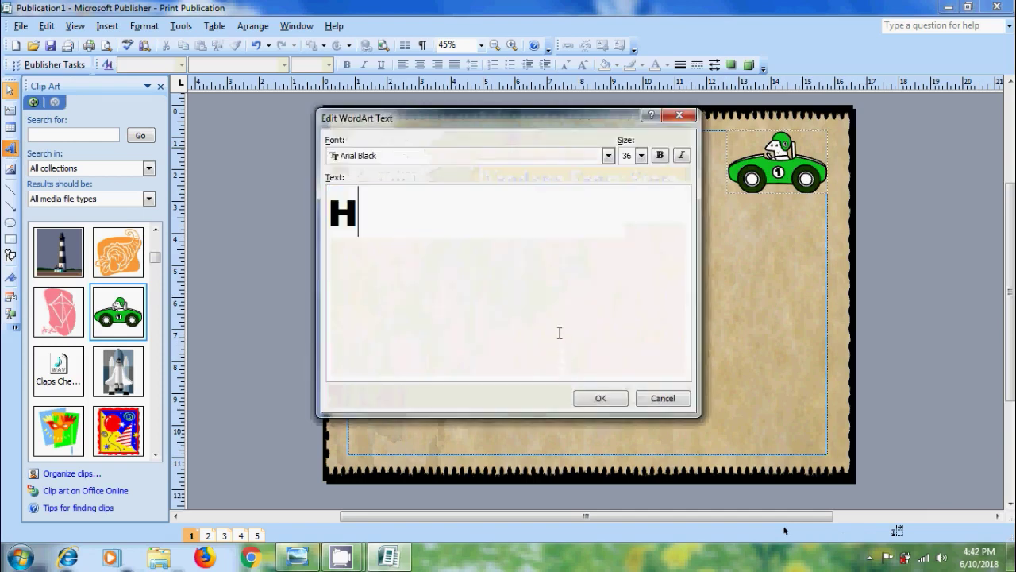
{"action": "type", "text": "urry "}
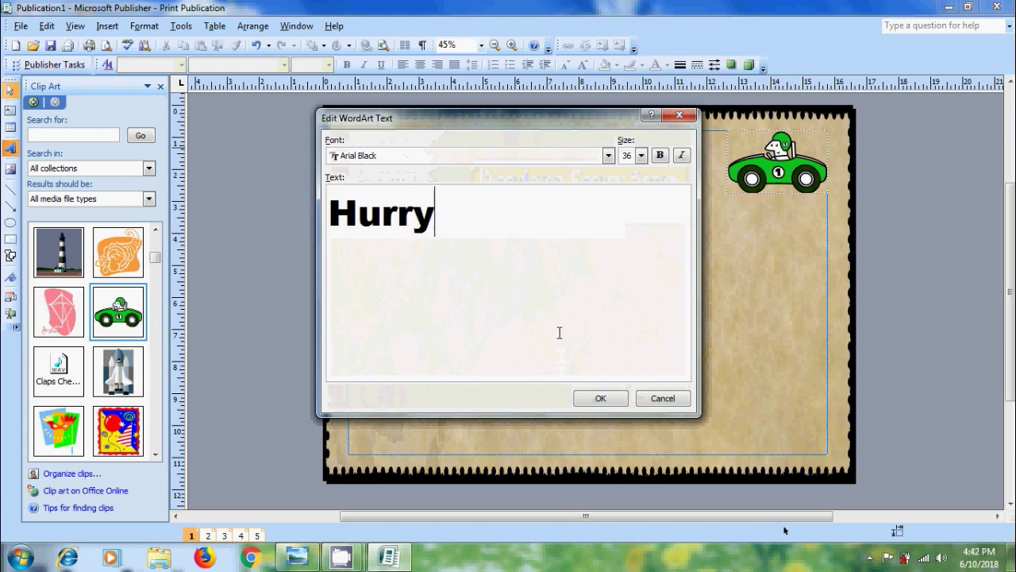
{"action": "type", "text": "Up"}
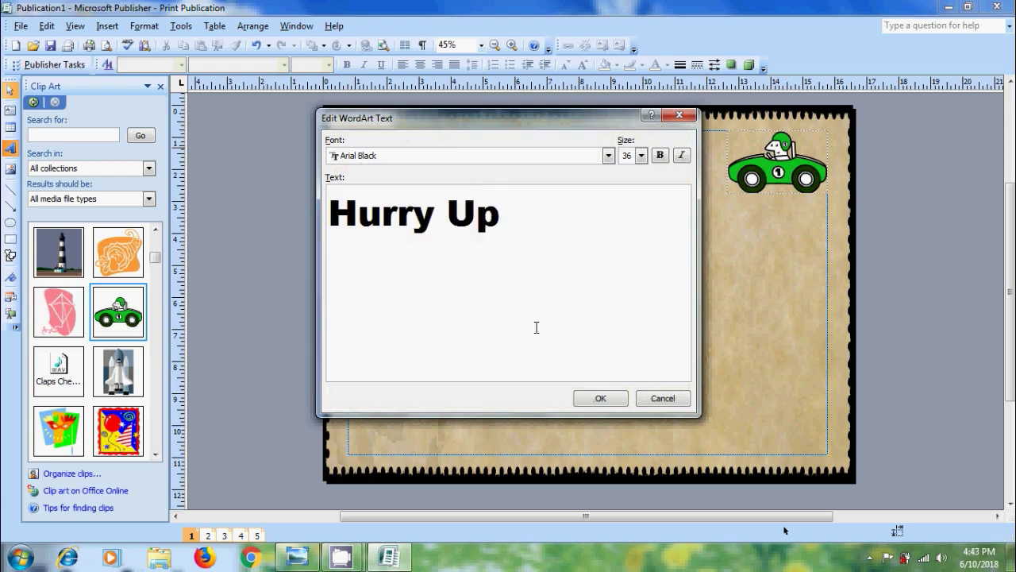
{"action": "left_click", "coordinate": [594, 401]}
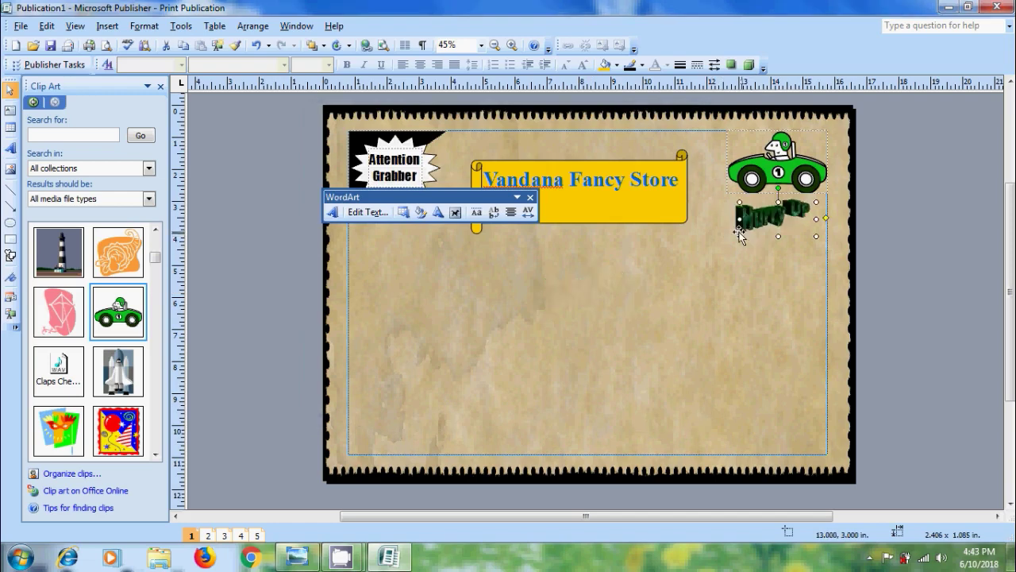
{"action": "mouse_move", "coordinate": [583, 295]}
{"action": "left_mouse_down"}
{"action": "mouse_move", "coordinate": [774, 223]}
{"action": "mouse_move", "coordinate": [722, 244]}
{"action": "left_mouse_up"}
{"action": "left_click", "coordinate": [754, 343]}
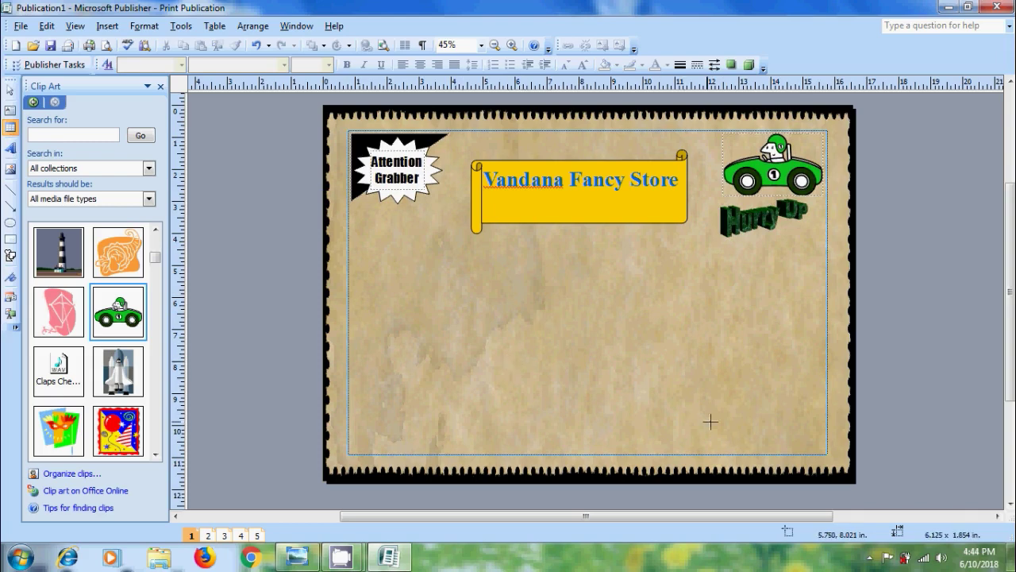
Draw a one-row, four-column table near the page bottom and set its fill and text colours.
{"action": "left_click_drag", "start_coordinate": [509, 360], "coordinate": [761, 444]}
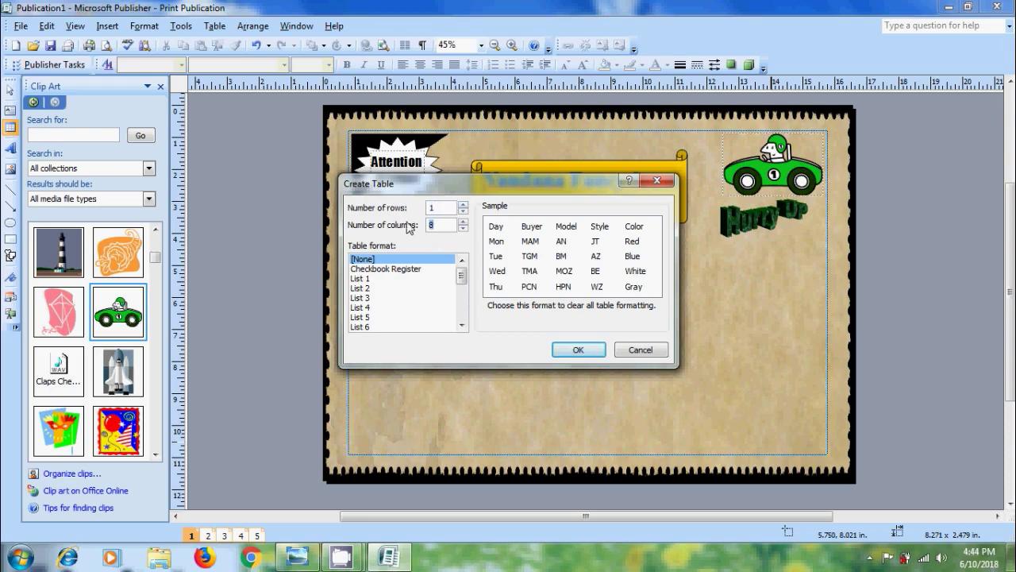
{"action": "left_click", "coordinate": [576, 350]}
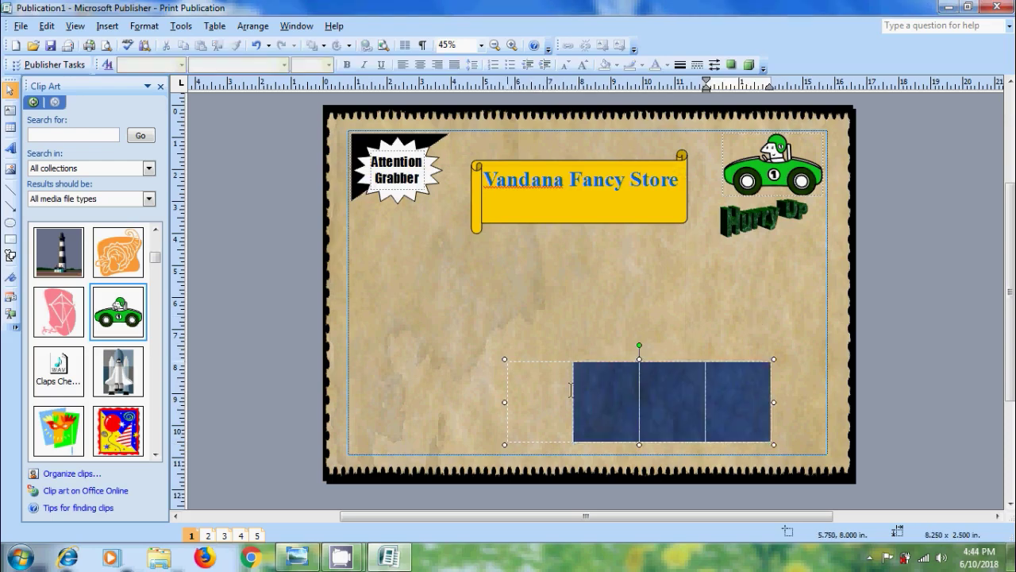
{"action": "left_click", "coordinate": [617, 64]}
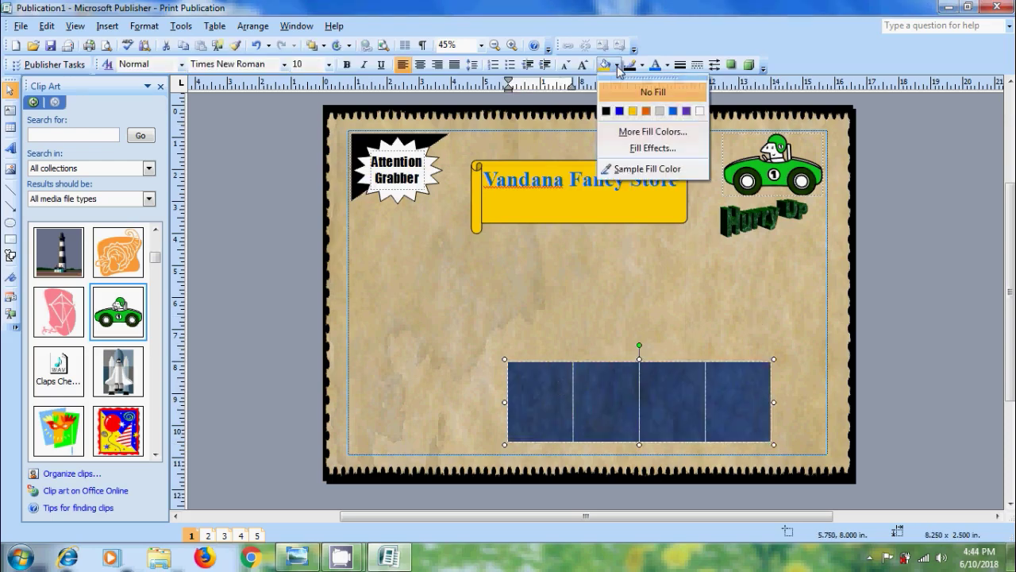
{"action": "left_click", "coordinate": [673, 112]}
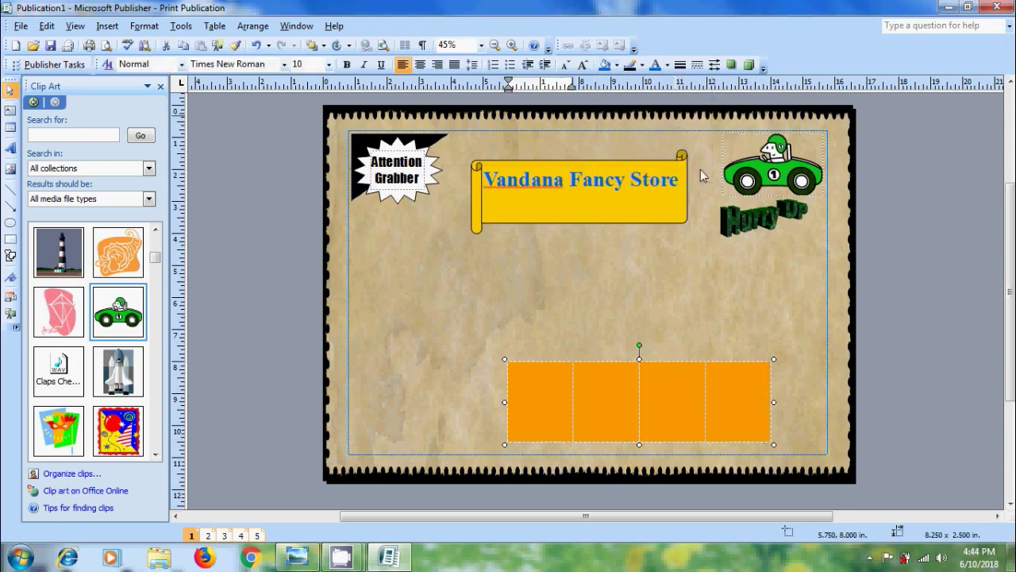
{"action": "left_click", "coordinate": [748, 408]}
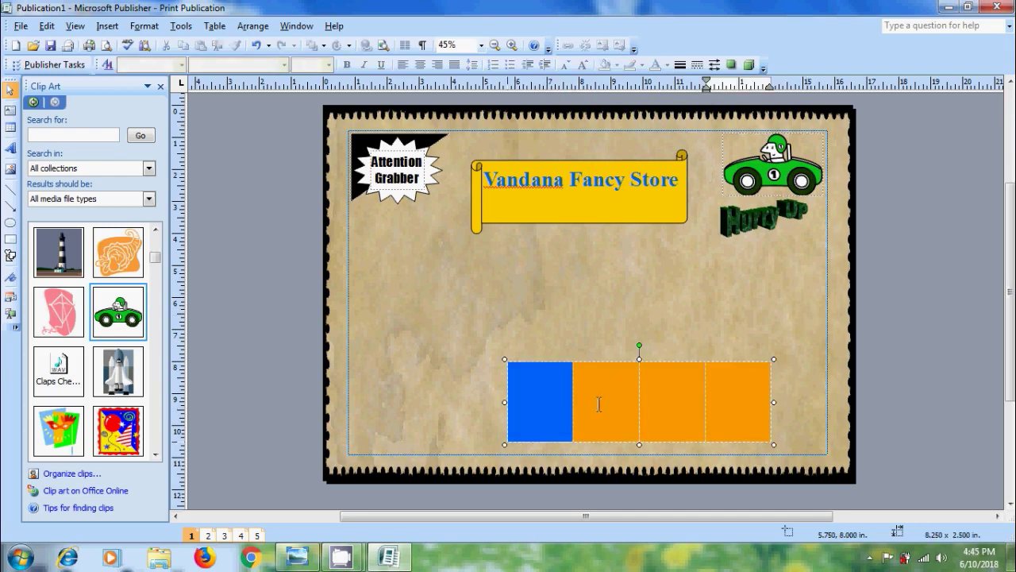
{"action": "left_click", "coordinate": [568, 399]}
{"action": "left_click", "coordinate": [668, 65]}
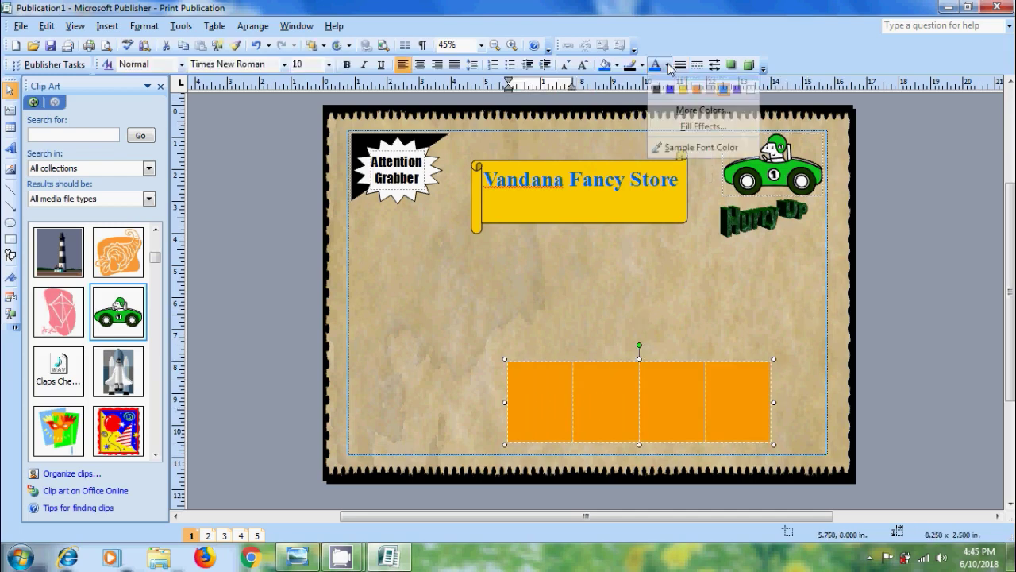
{"action": "left_click", "coordinate": [743, 91]}
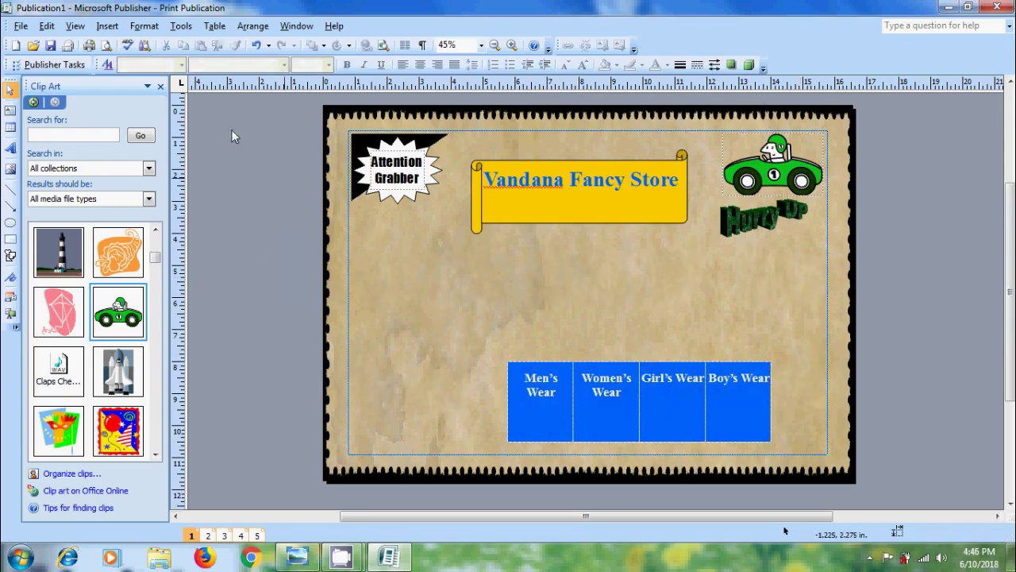
Insert the Bubbles sidebar from the Design Gallery, move it left below the starburst, and enlarge it.
{"action": "left_click", "coordinate": [115, 27]}
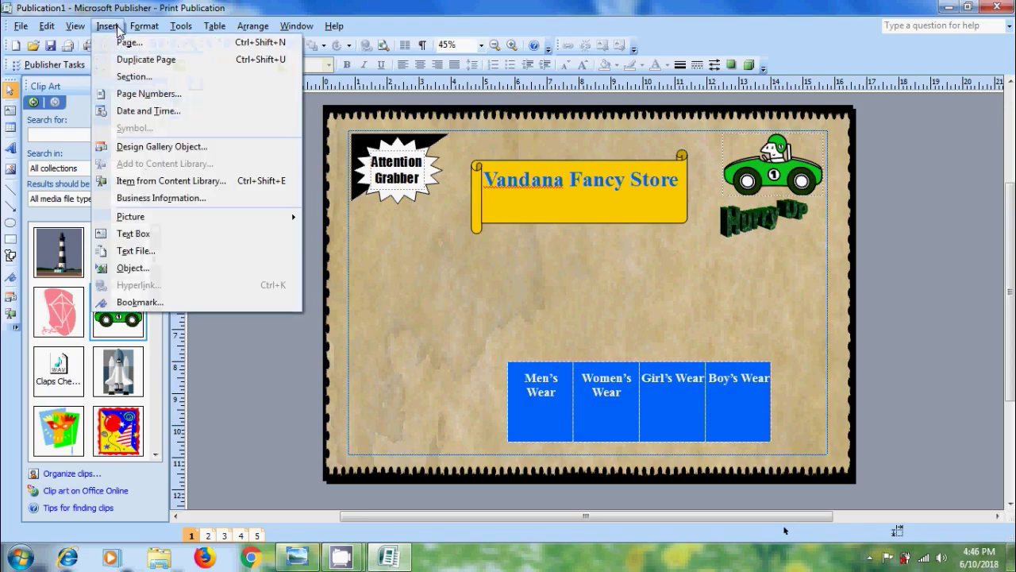
{"action": "left_click", "coordinate": [168, 148]}
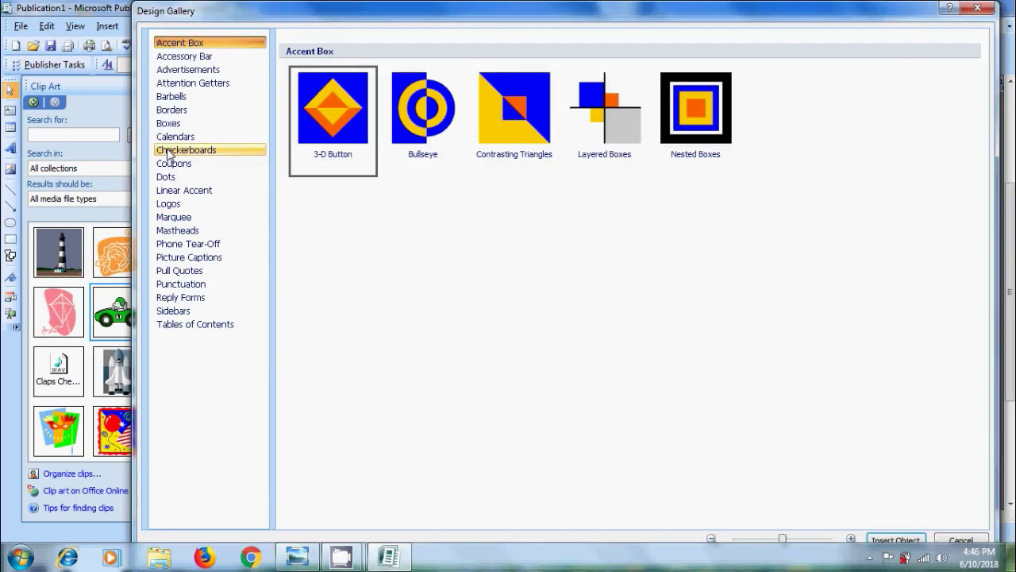
{"action": "left_click", "coordinate": [177, 312]}
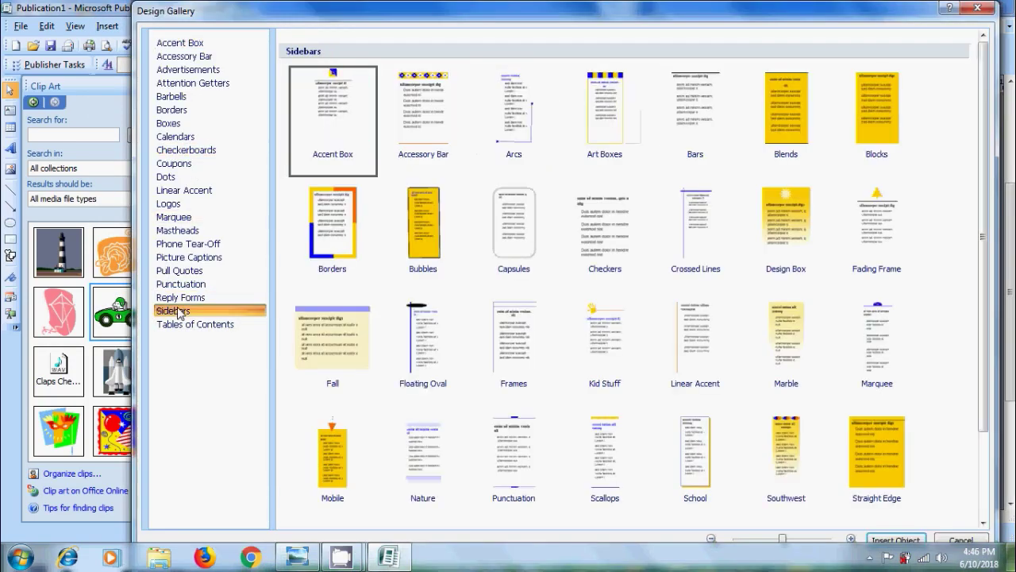
{"action": "left_click", "coordinate": [423, 235]}
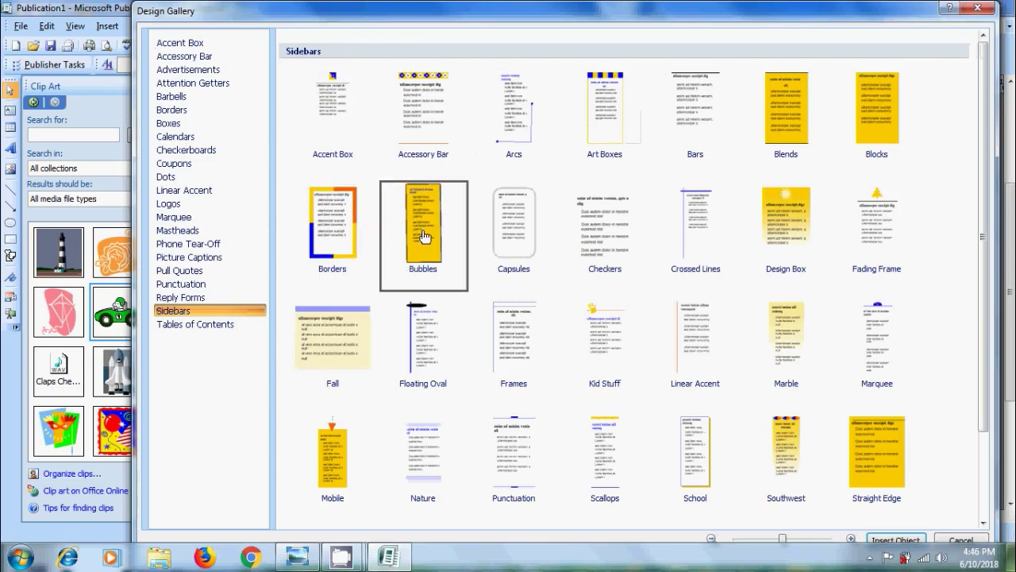
{"action": "left_click", "coordinate": [913, 542]}
{"action": "left_click_drag", "start_coordinate": [601, 239], "coordinate": [401, 228]}
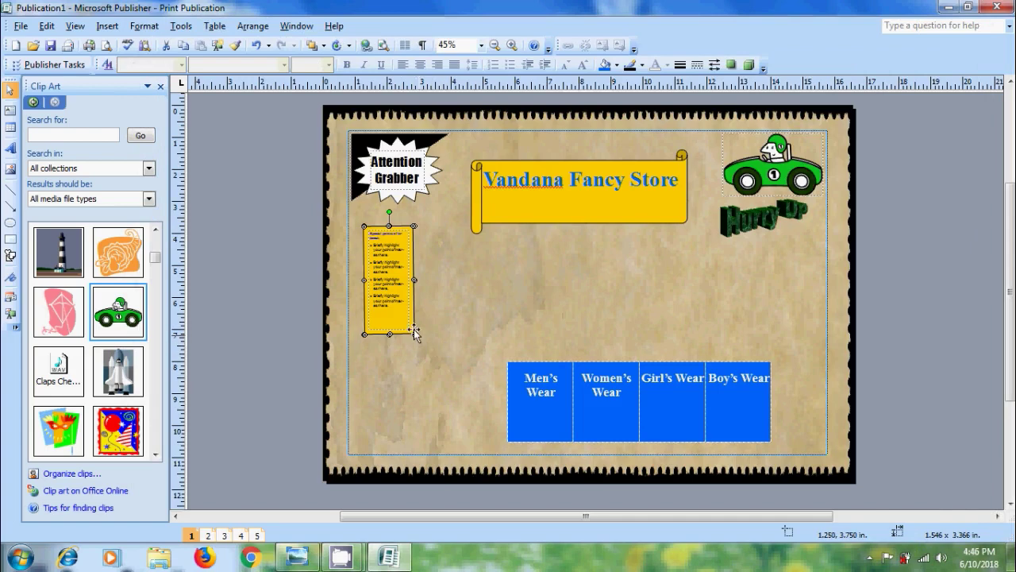
{"action": "left_click_drag", "start_coordinate": [414, 334], "coordinate": [480, 437]}
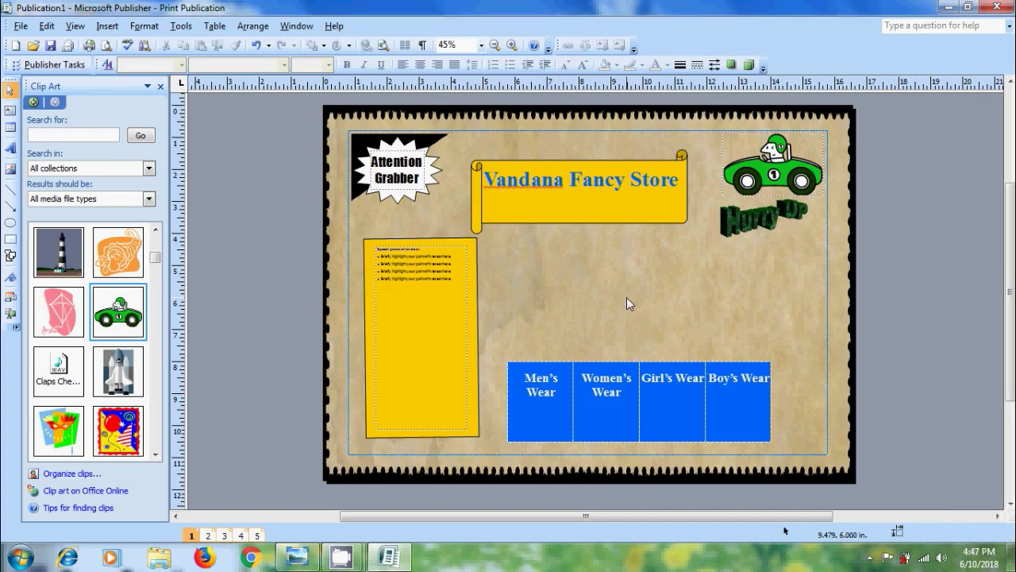
{"action": "left_click", "coordinate": [20, 25]}
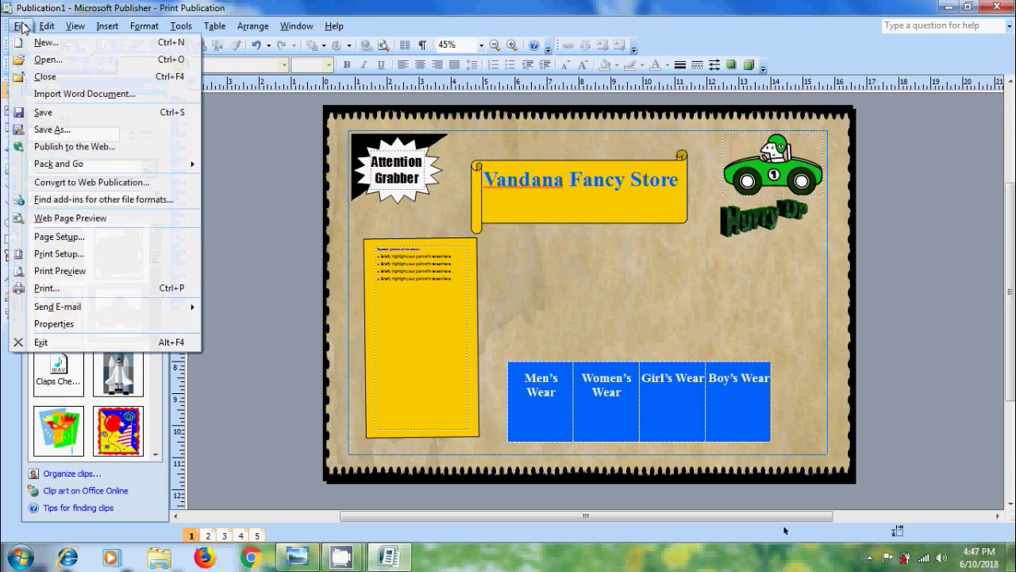
{"action": "left_click", "coordinate": [101, 274]}
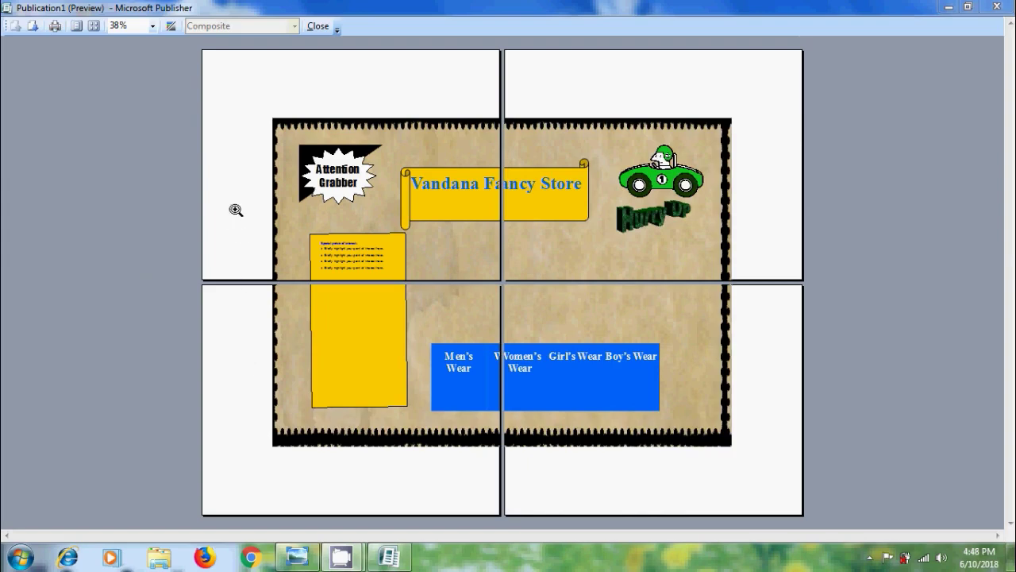
{"action": "left_click", "coordinate": [318, 26]}
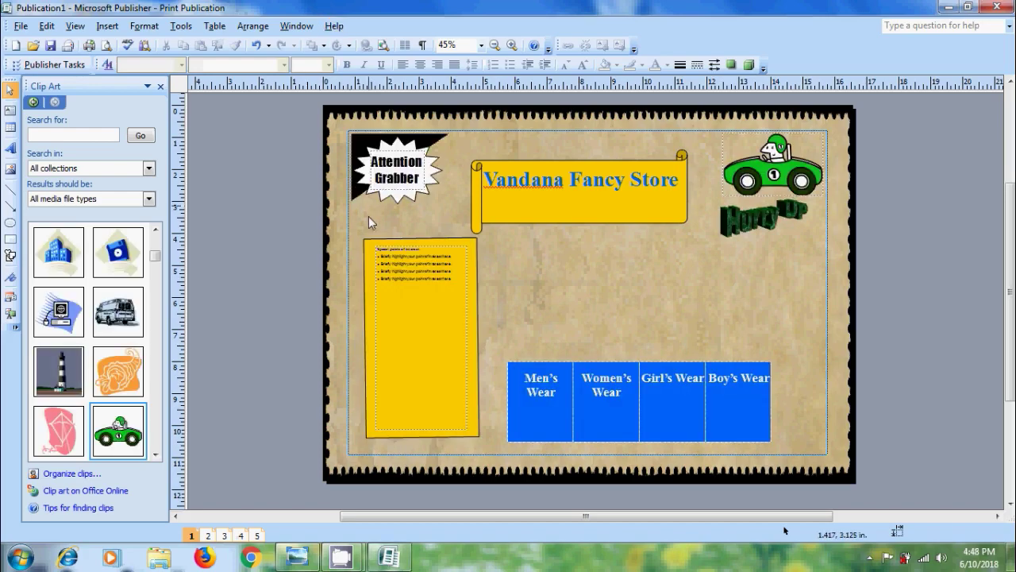
Set the page to A3 paper in landscape orientation in Print Setup.
{"action": "left_click", "coordinate": [20, 26]}
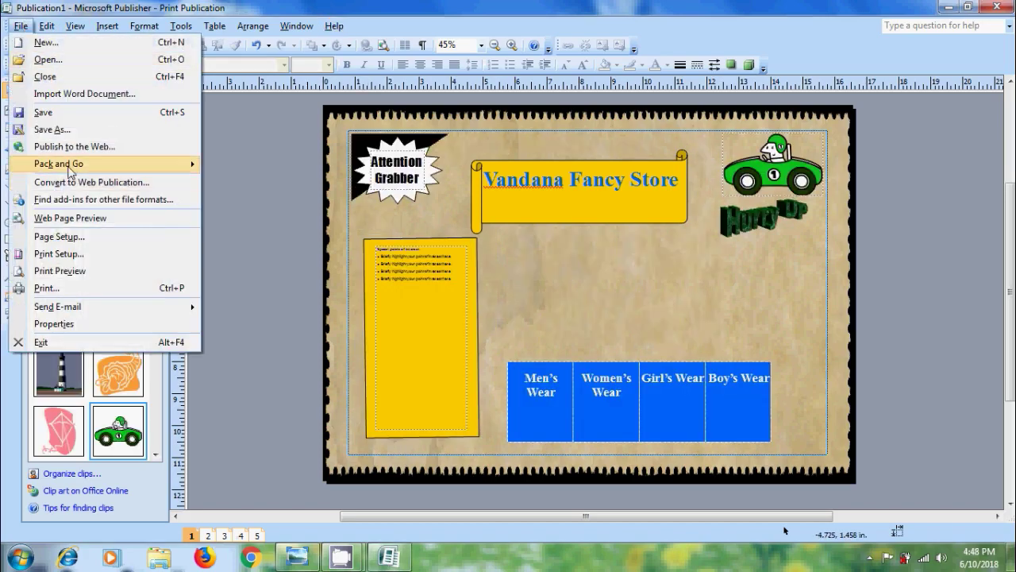
{"action": "left_click", "coordinate": [80, 253]}
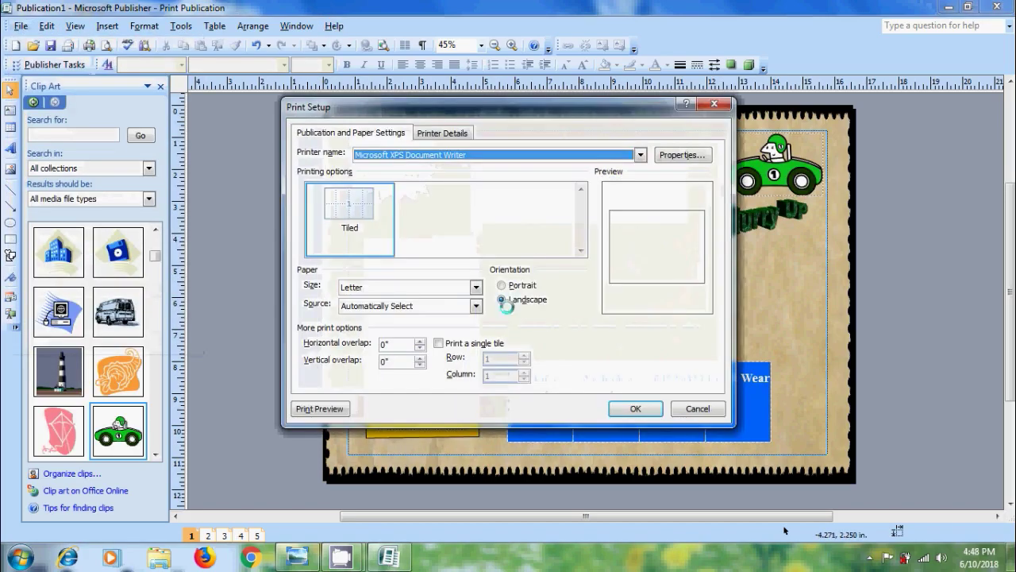
{"action": "left_click", "coordinate": [496, 298]}
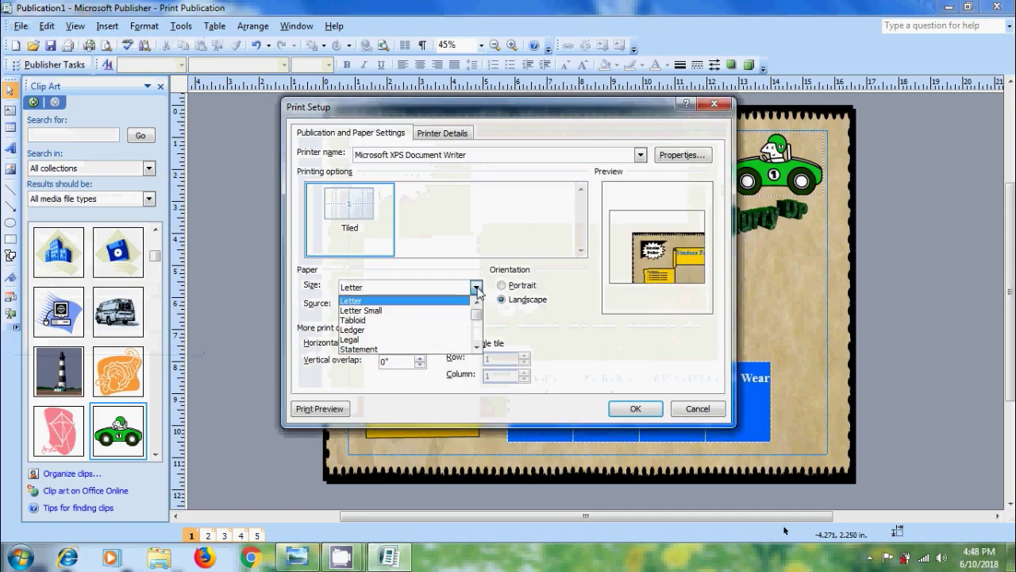
{"action": "scroll", "coordinate": [413, 325], "scroll_direction": "down", "scroll_amount": 5}
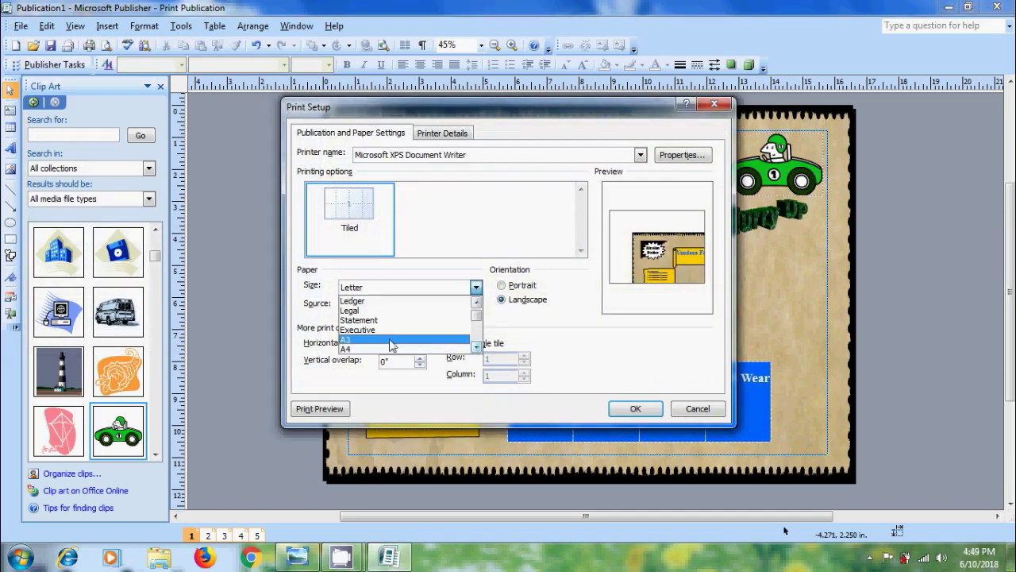
{"action": "left_click", "coordinate": [389, 345]}
{"action": "left_click", "coordinate": [635, 362]}
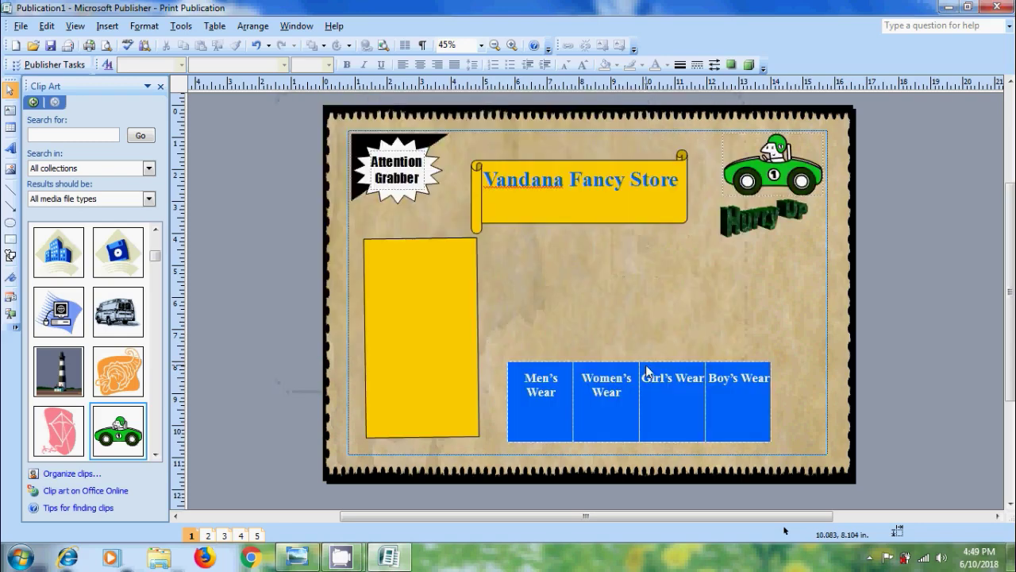
Preview the flyer on the new paper size, then close the preview.
{"action": "left_click", "coordinate": [20, 26]}
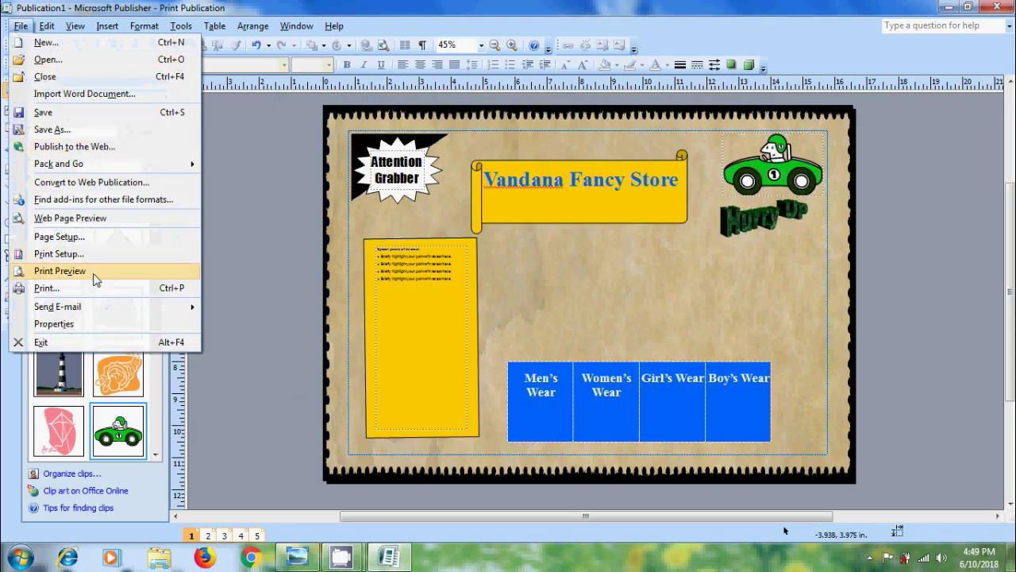
{"action": "left_click", "coordinate": [94, 274]}
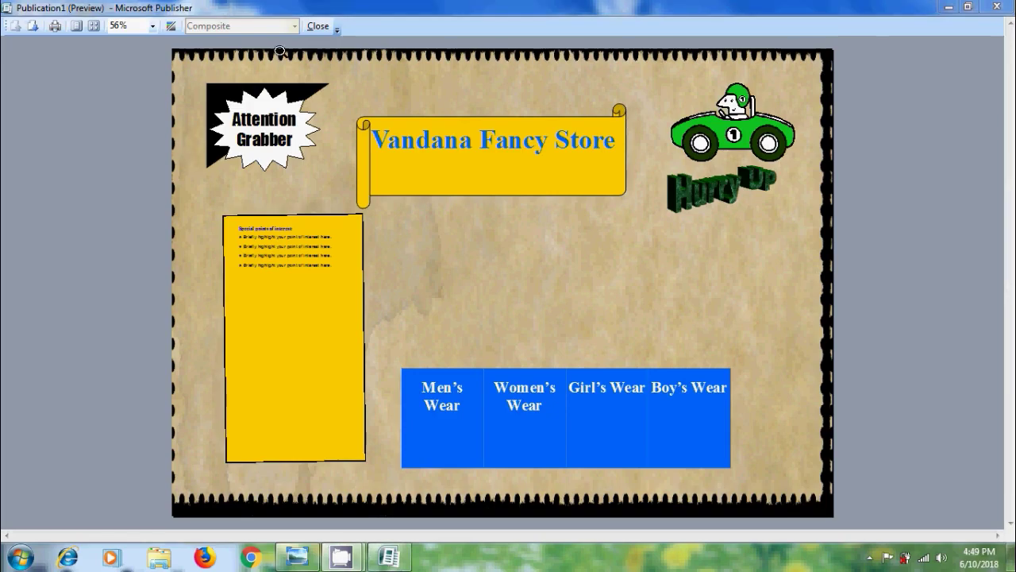
{"action": "left_click", "coordinate": [320, 28]}
Save the flyer with Save As to the Desktop folder.
{"action": "left_click", "coordinate": [20, 25]}
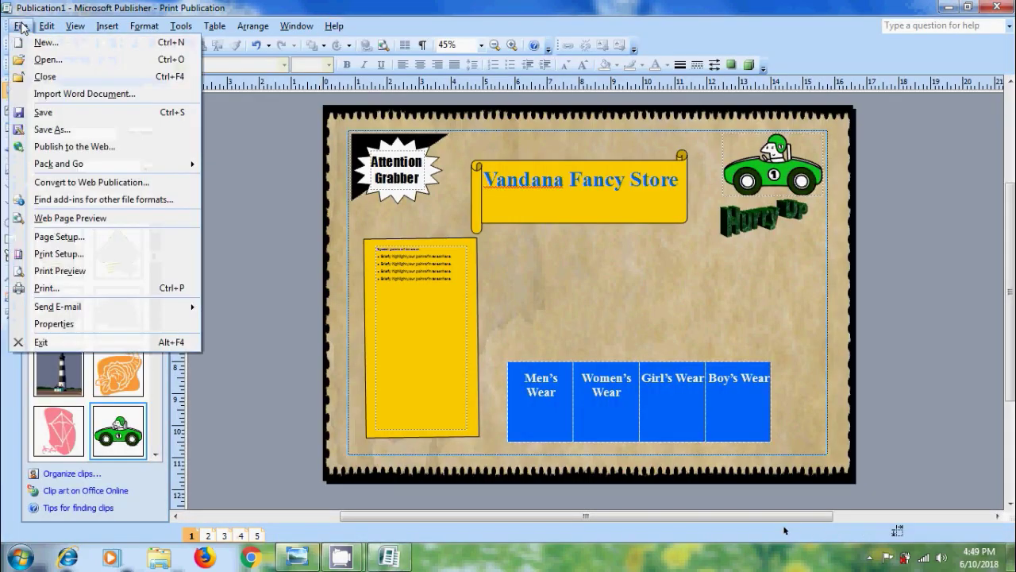
{"action": "left_click", "coordinate": [69, 115]}
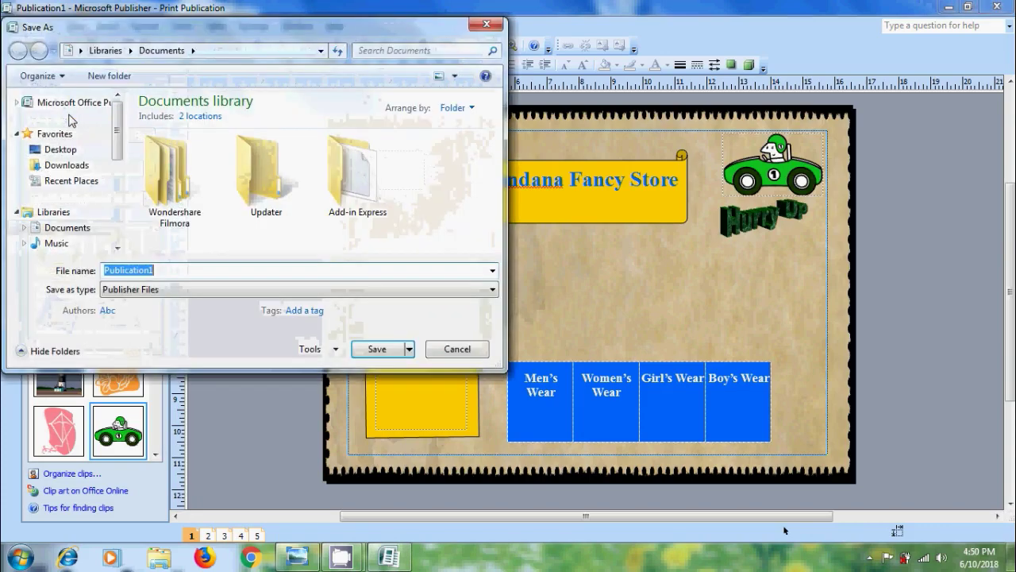
{"action": "left_click", "coordinate": [89, 152]}
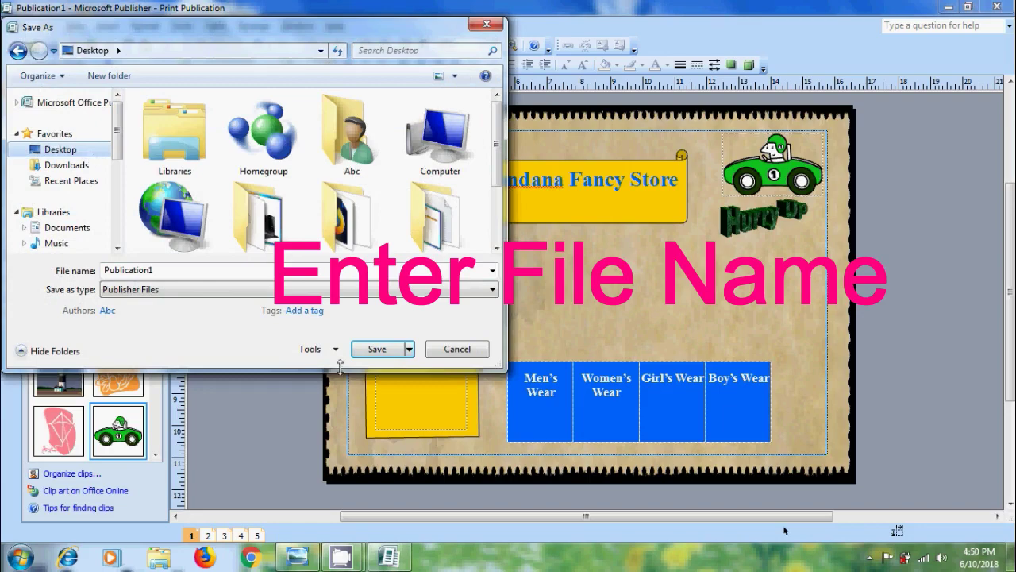
{"action": "left_click", "coordinate": [388, 351]}
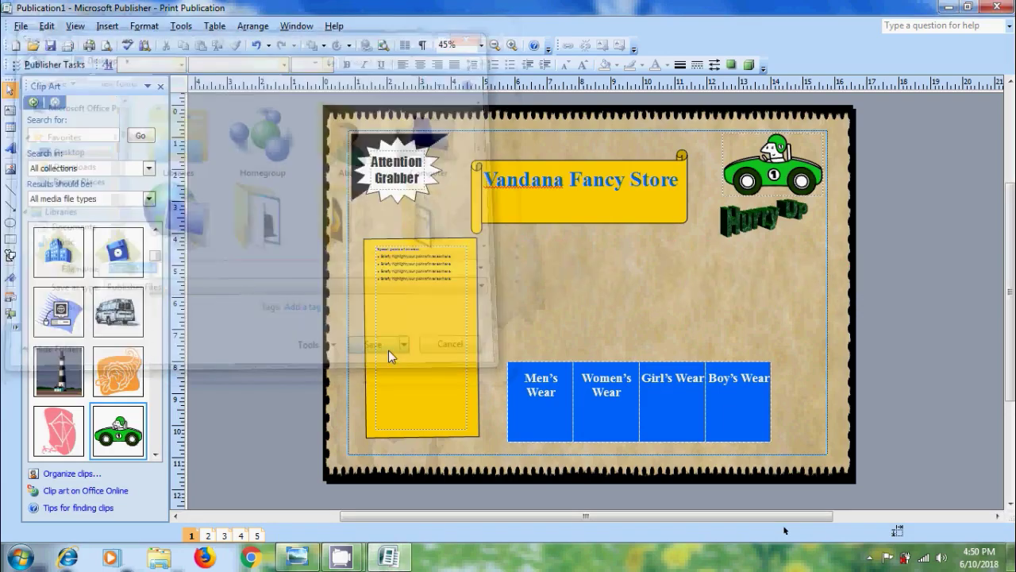
Bring the Publisher title slide forward from the taskbar, then minimize it to reveal the desktop.
{"action": "left_click", "coordinate": [308, 560]}
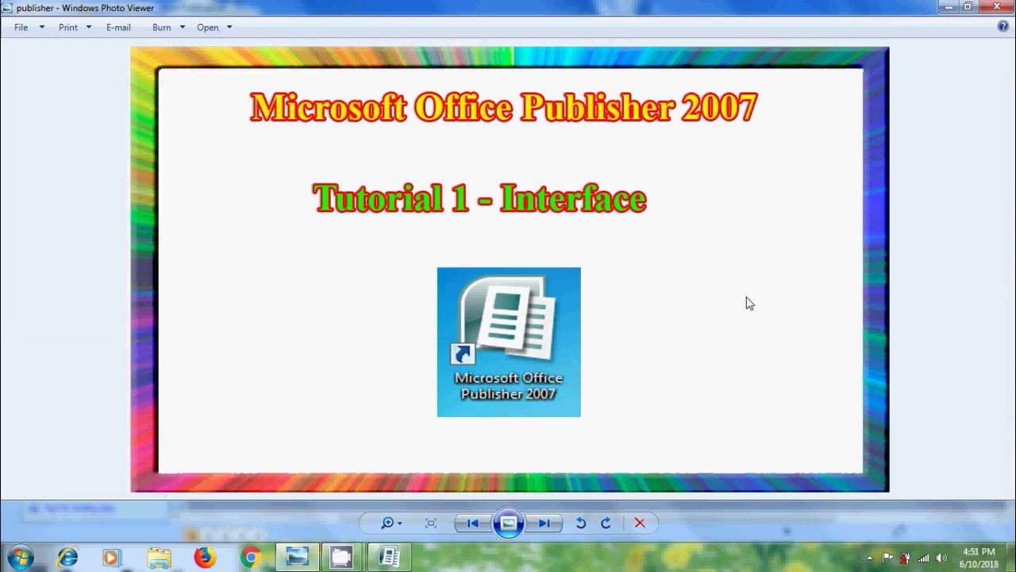
{"action": "left_click", "coordinate": [949, 7]}
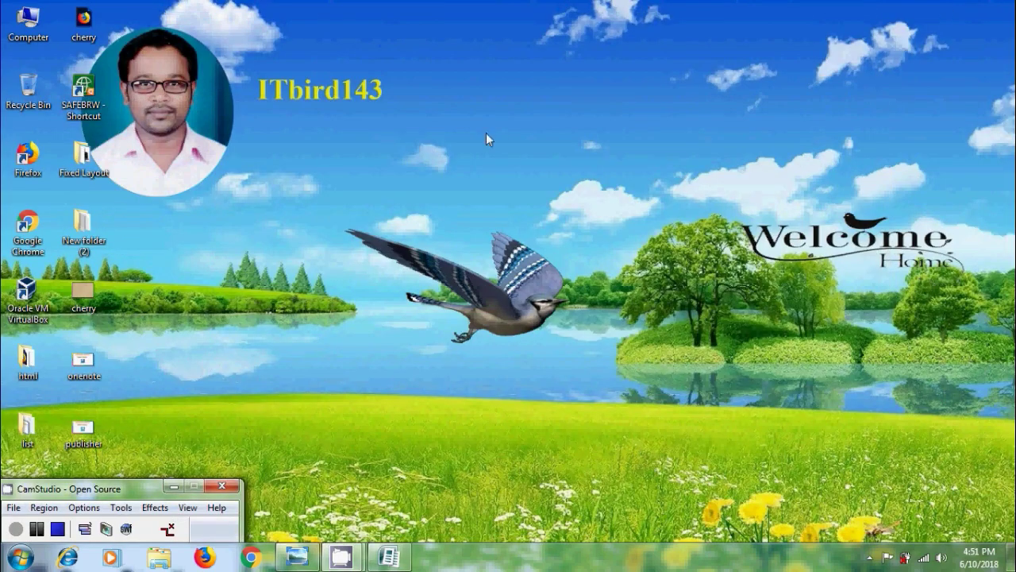